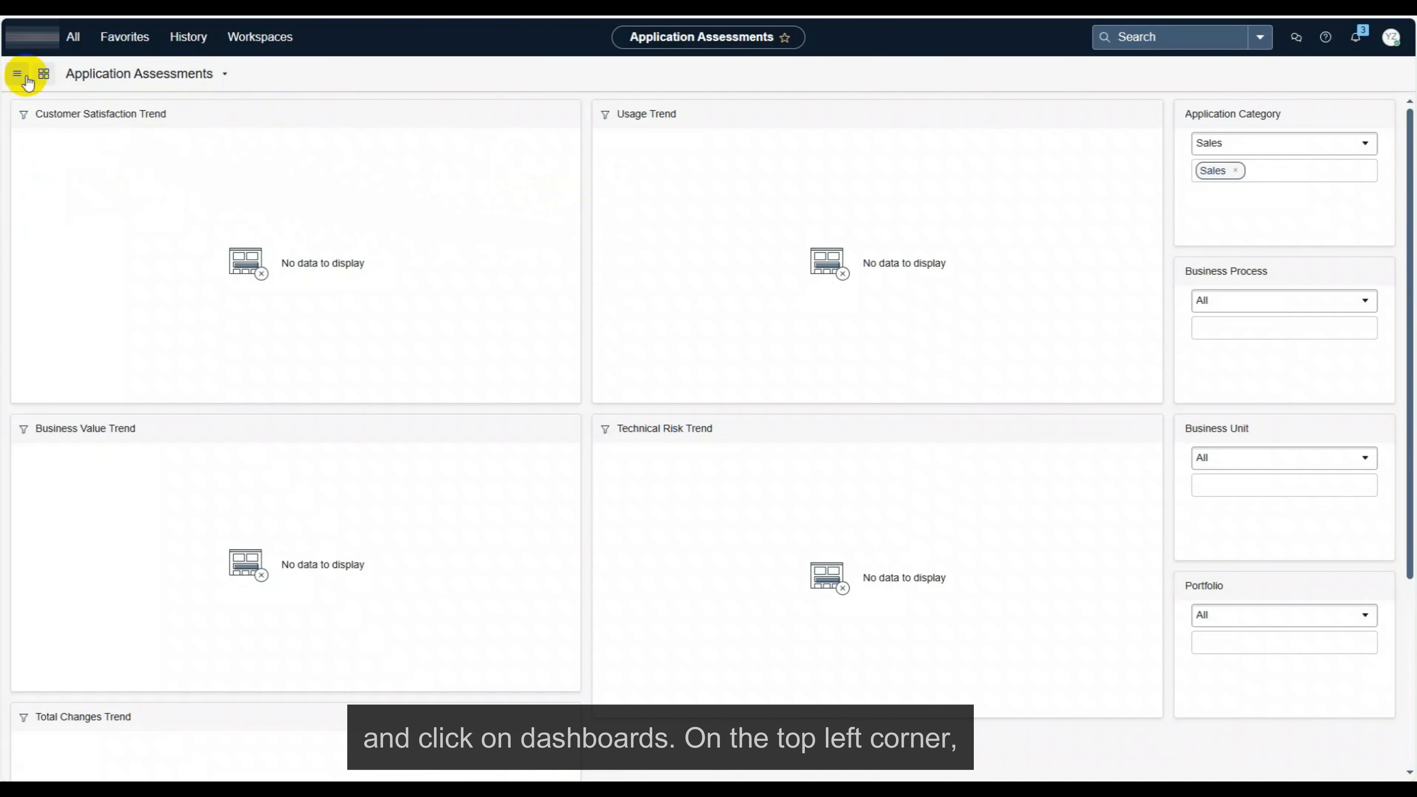
Step: Create a new dashboard named My Dashboard and submit the record
left_click(17, 74)
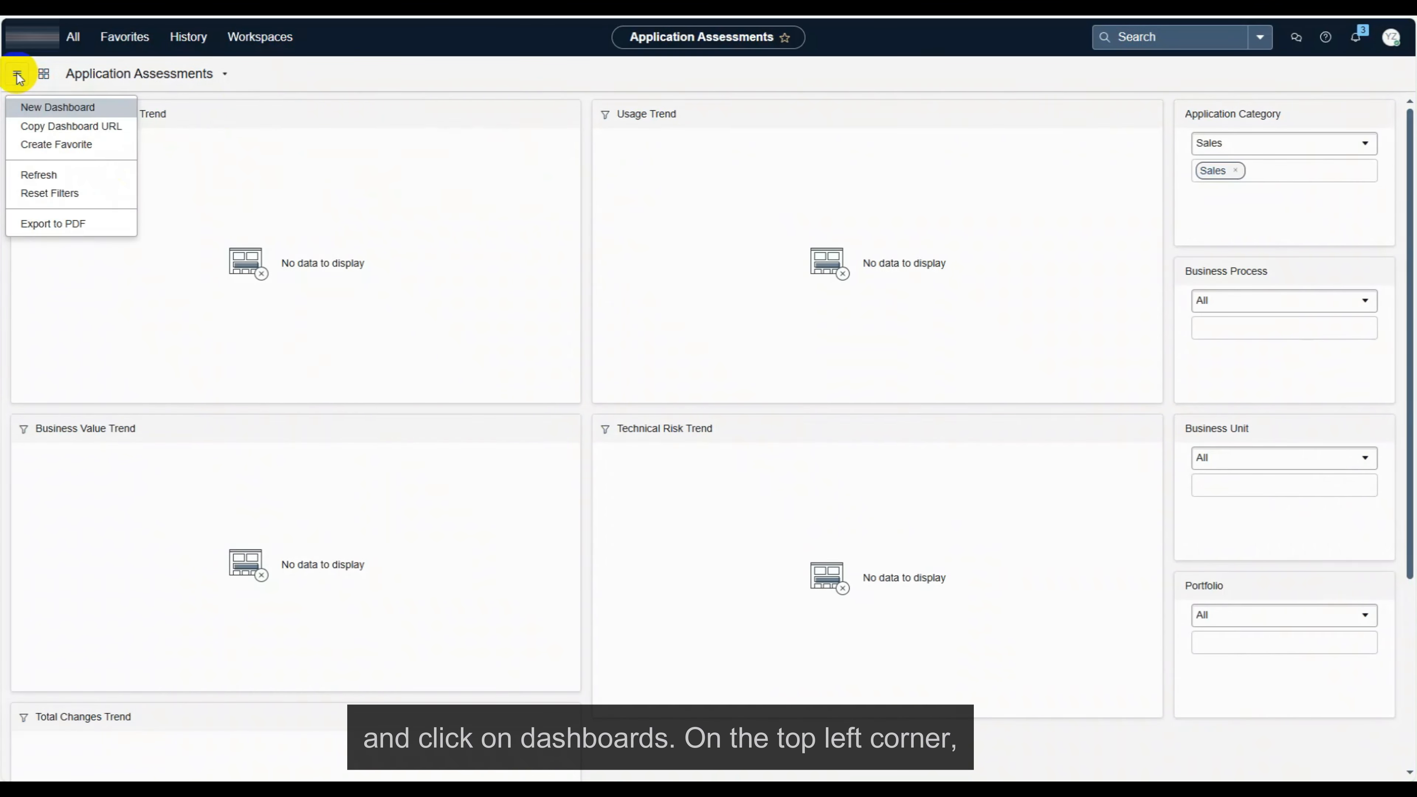
left_click(56, 109)
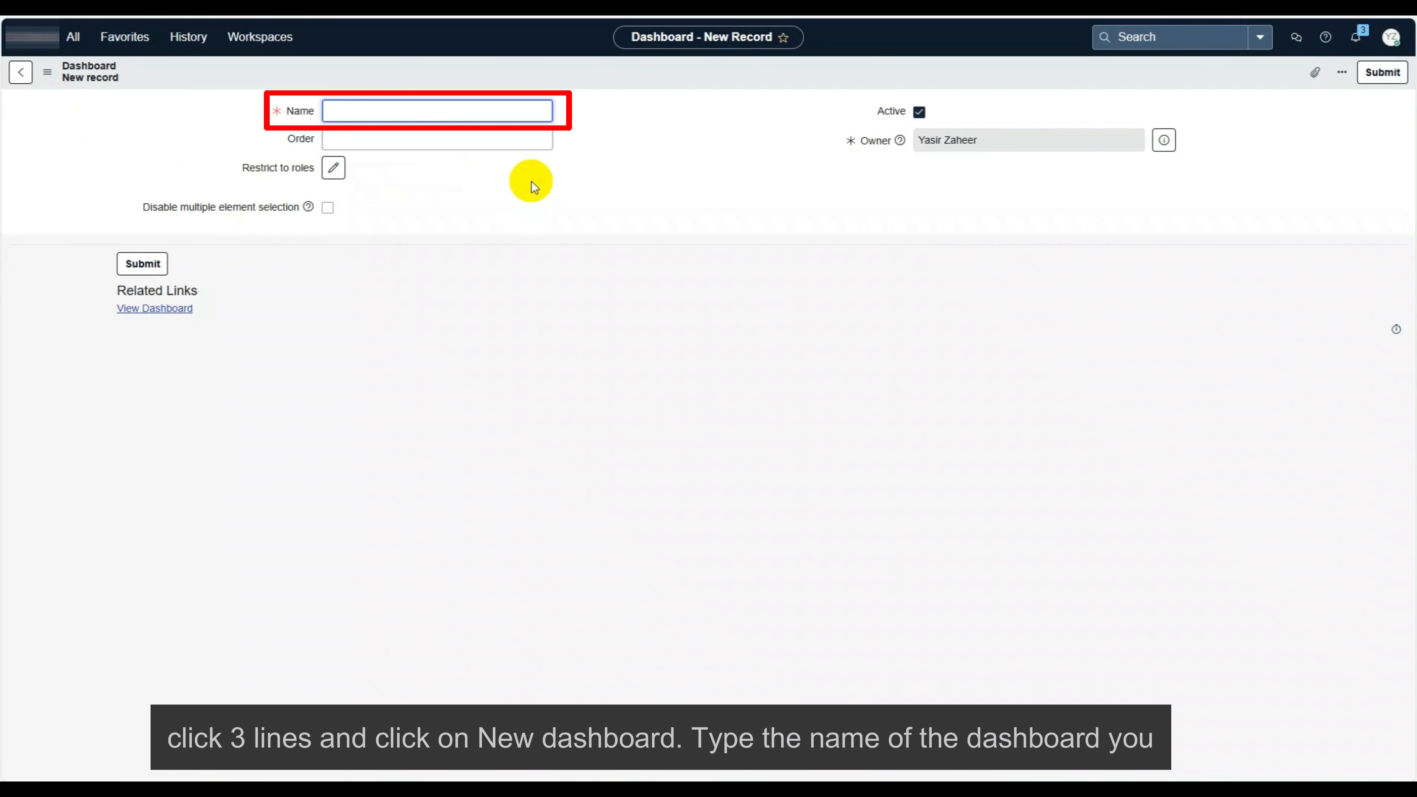
type("My D")
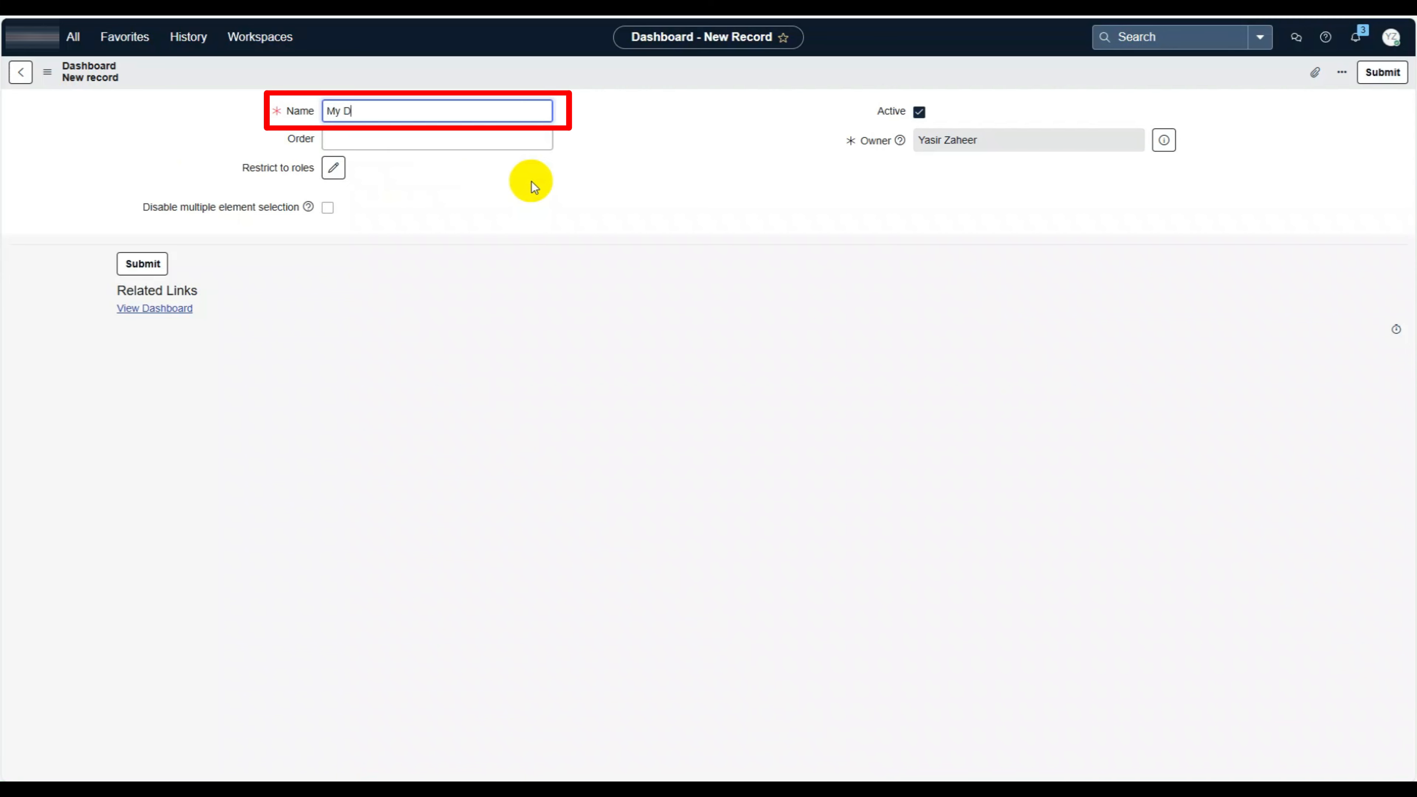
type("ashboard")
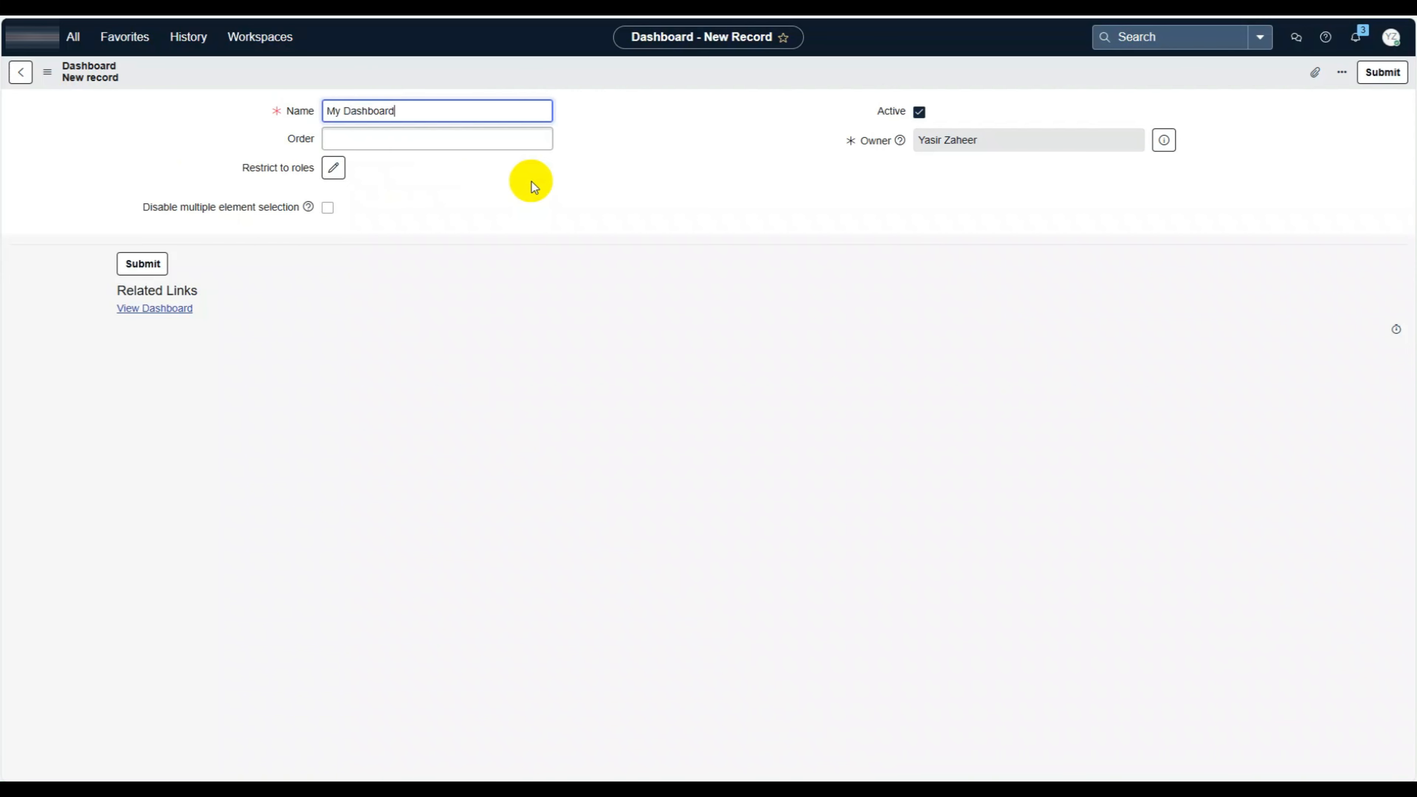
left_click(533, 186)
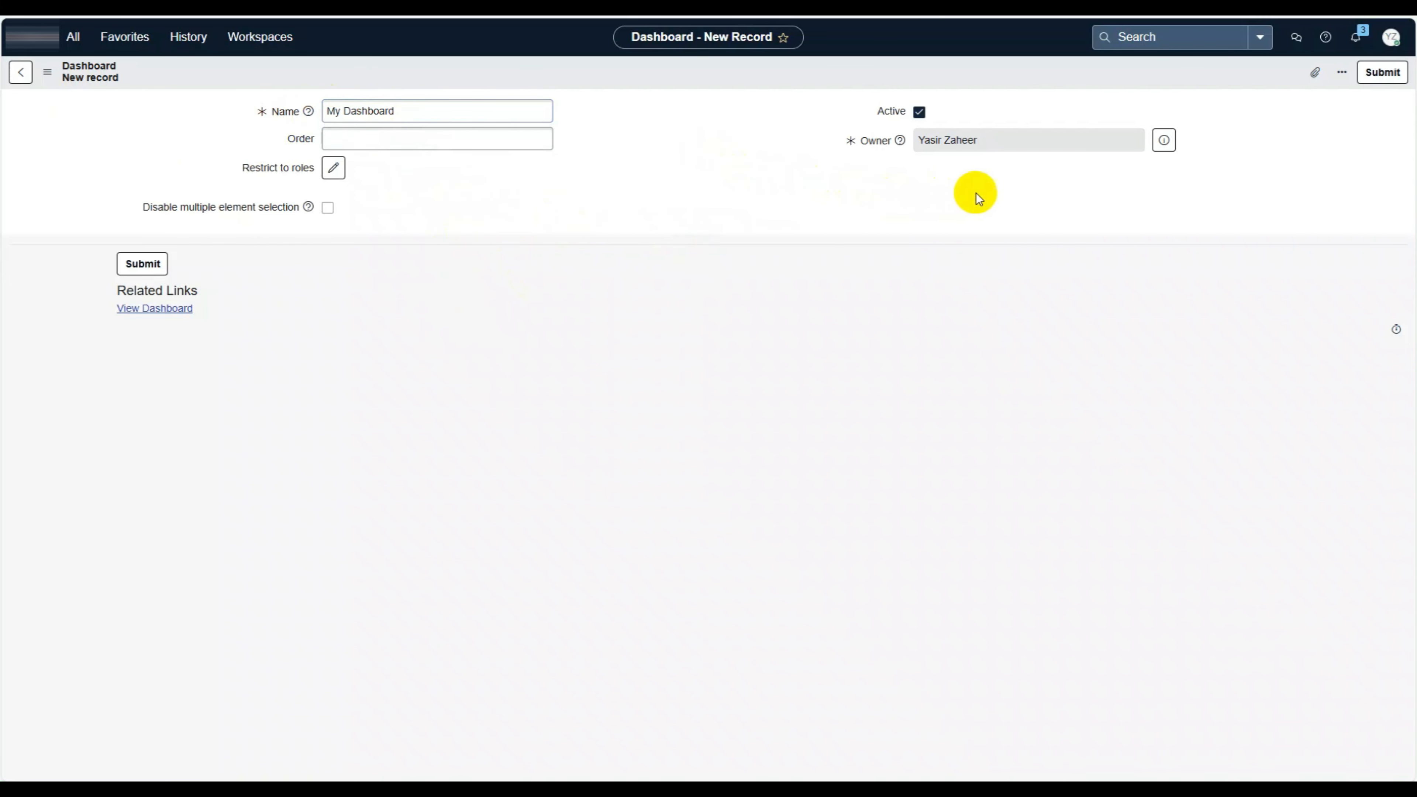
left_click(1376, 81)
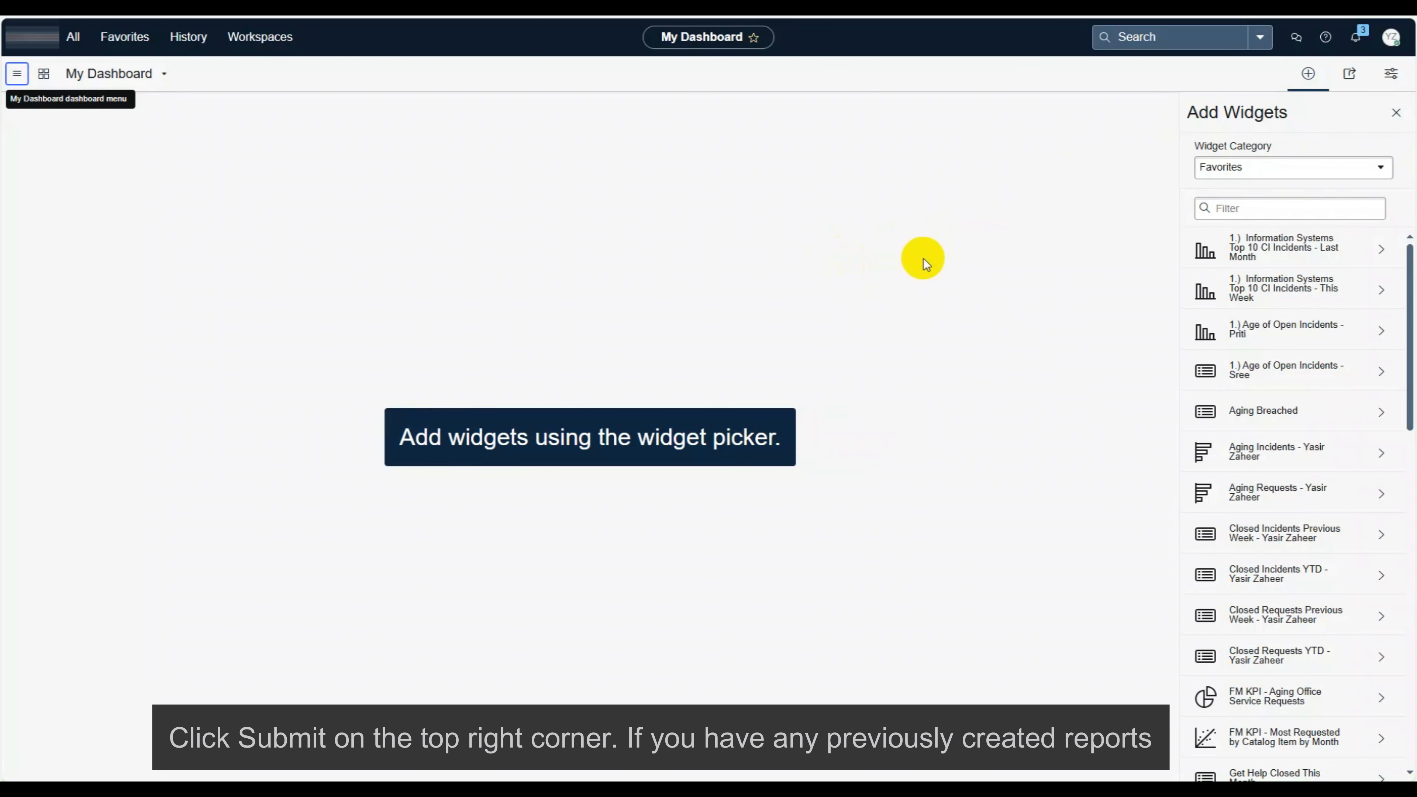
Step: Add the "Incidents based on the Priority - Current Year" widget to the dashboard from the Reports widget category
left_click(1378, 167)
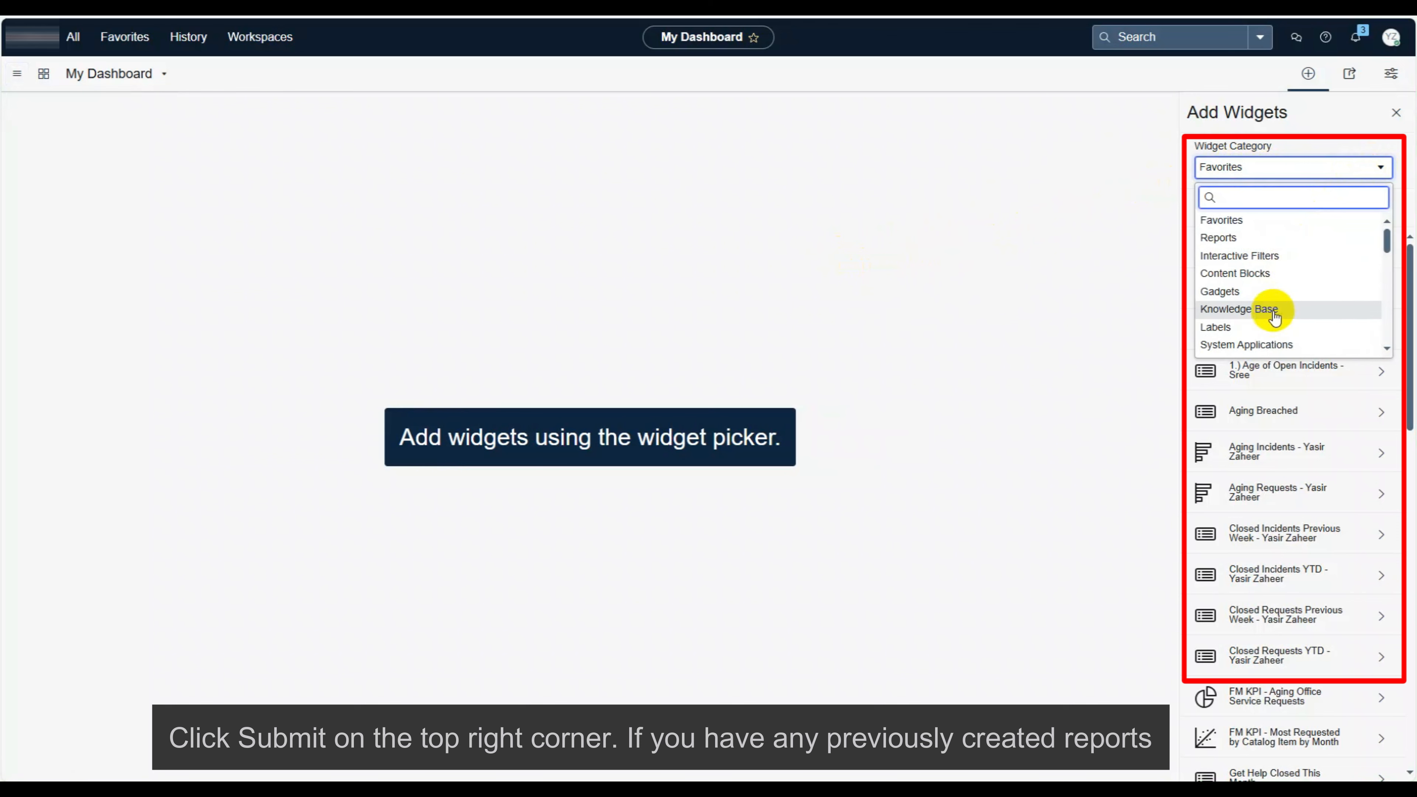
scroll(1271, 288, "down", 10)
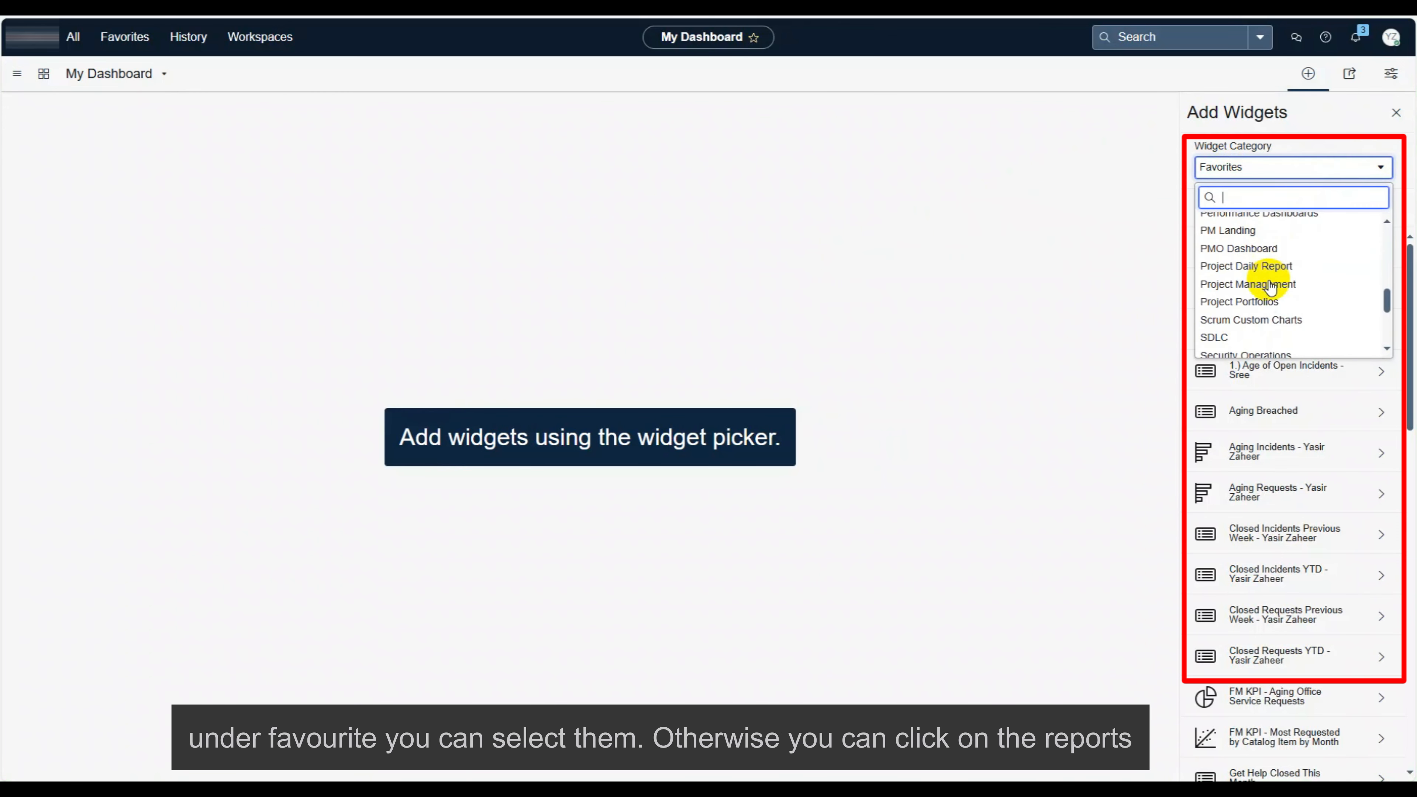
scroll(1271, 288, "up", 10)
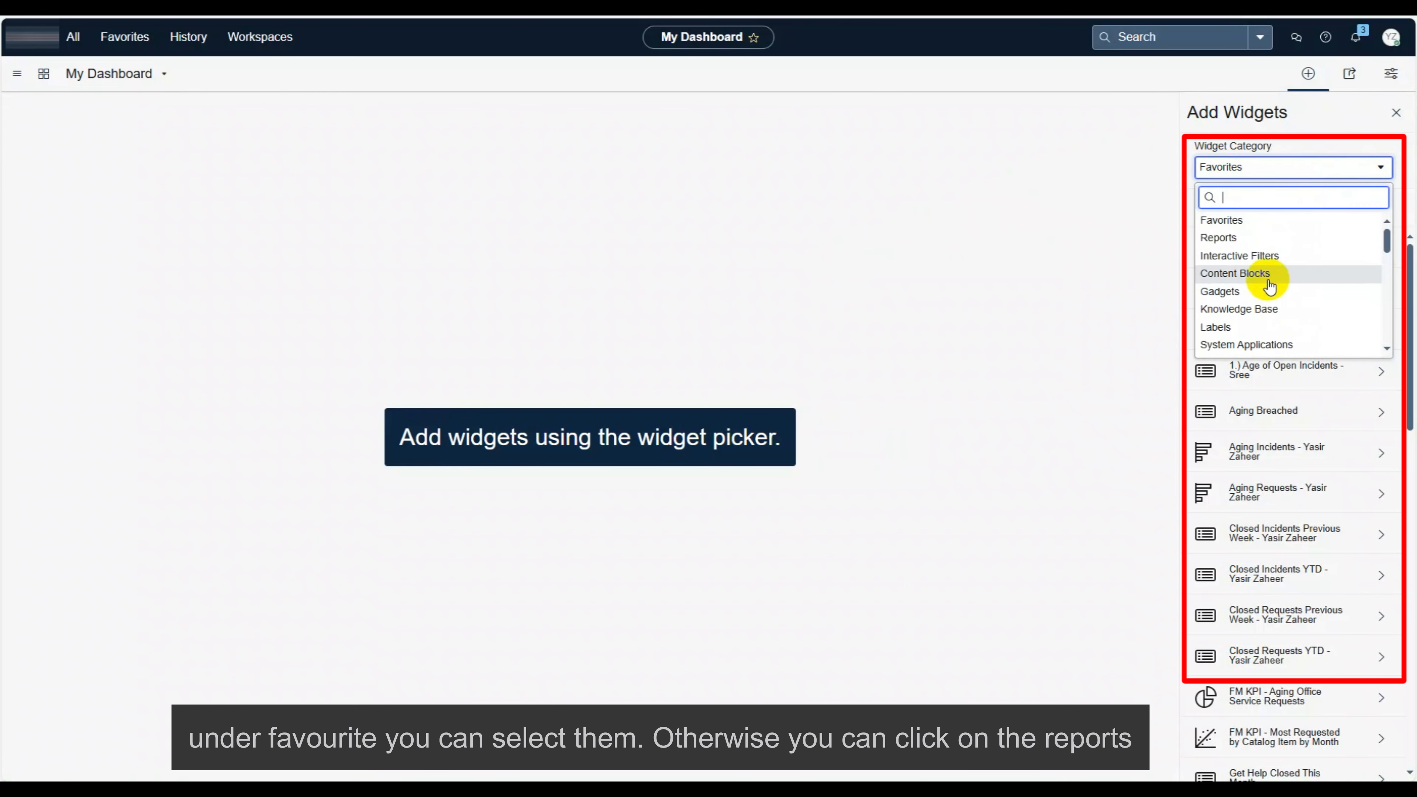
left_click(1377, 167)
left_click(1377, 167)
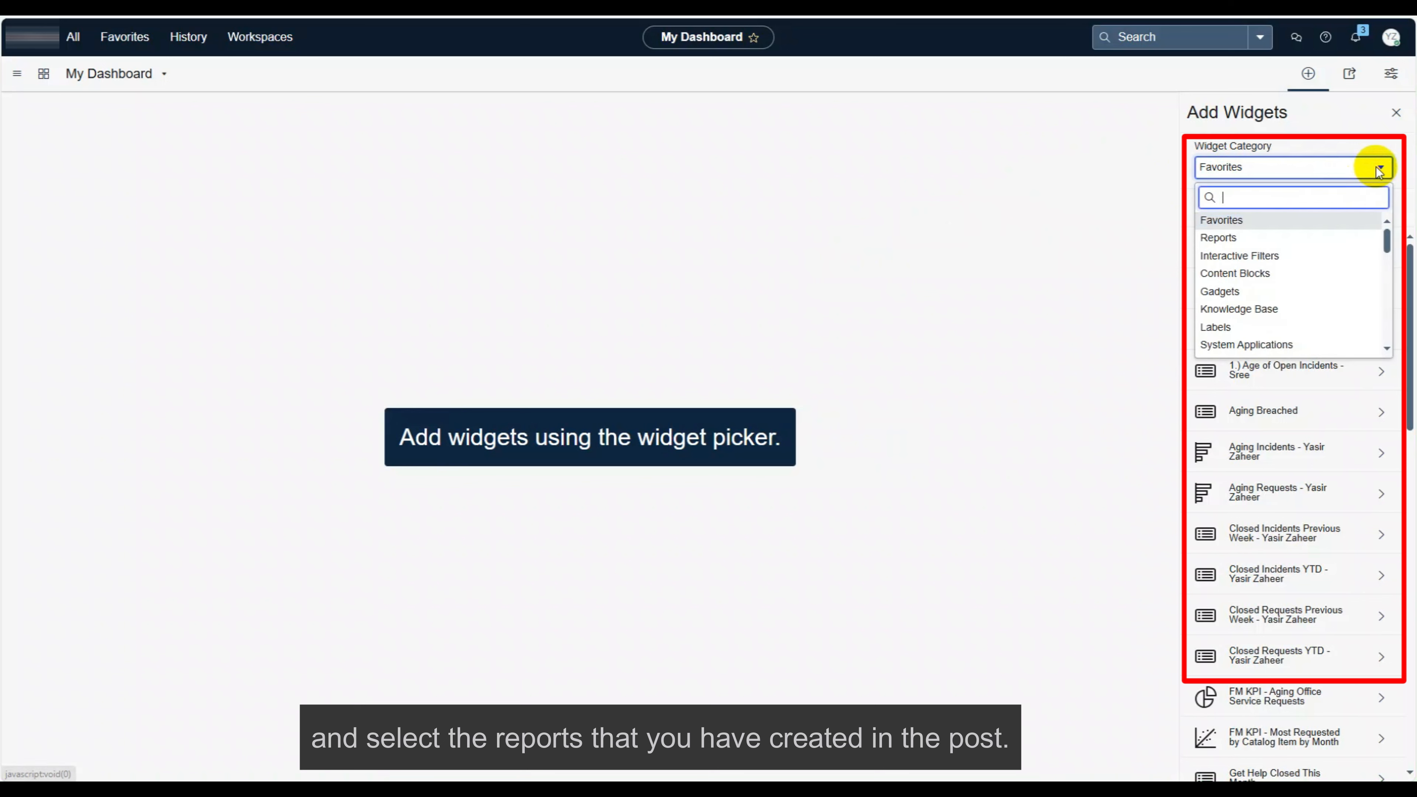
left_click(1222, 237)
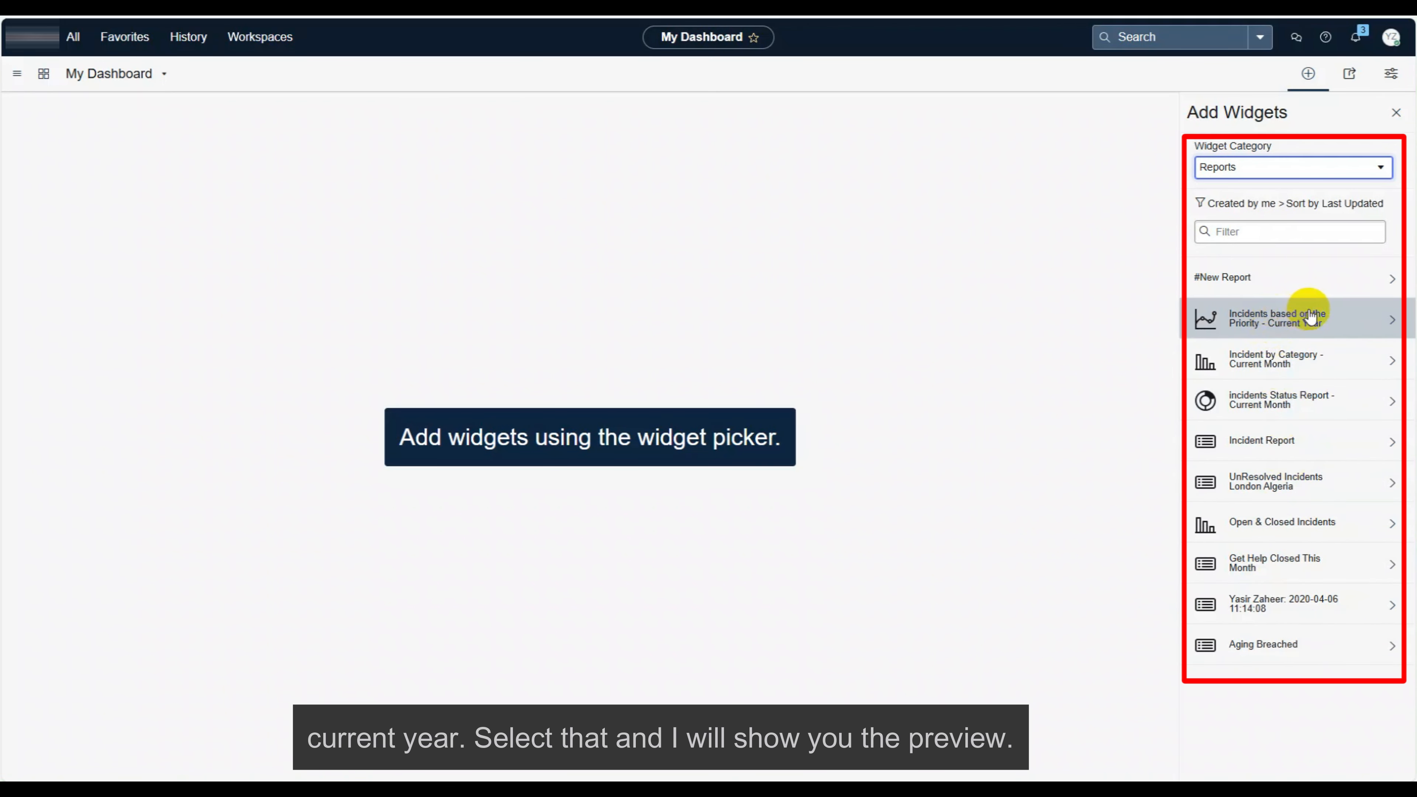
left_click(1253, 315)
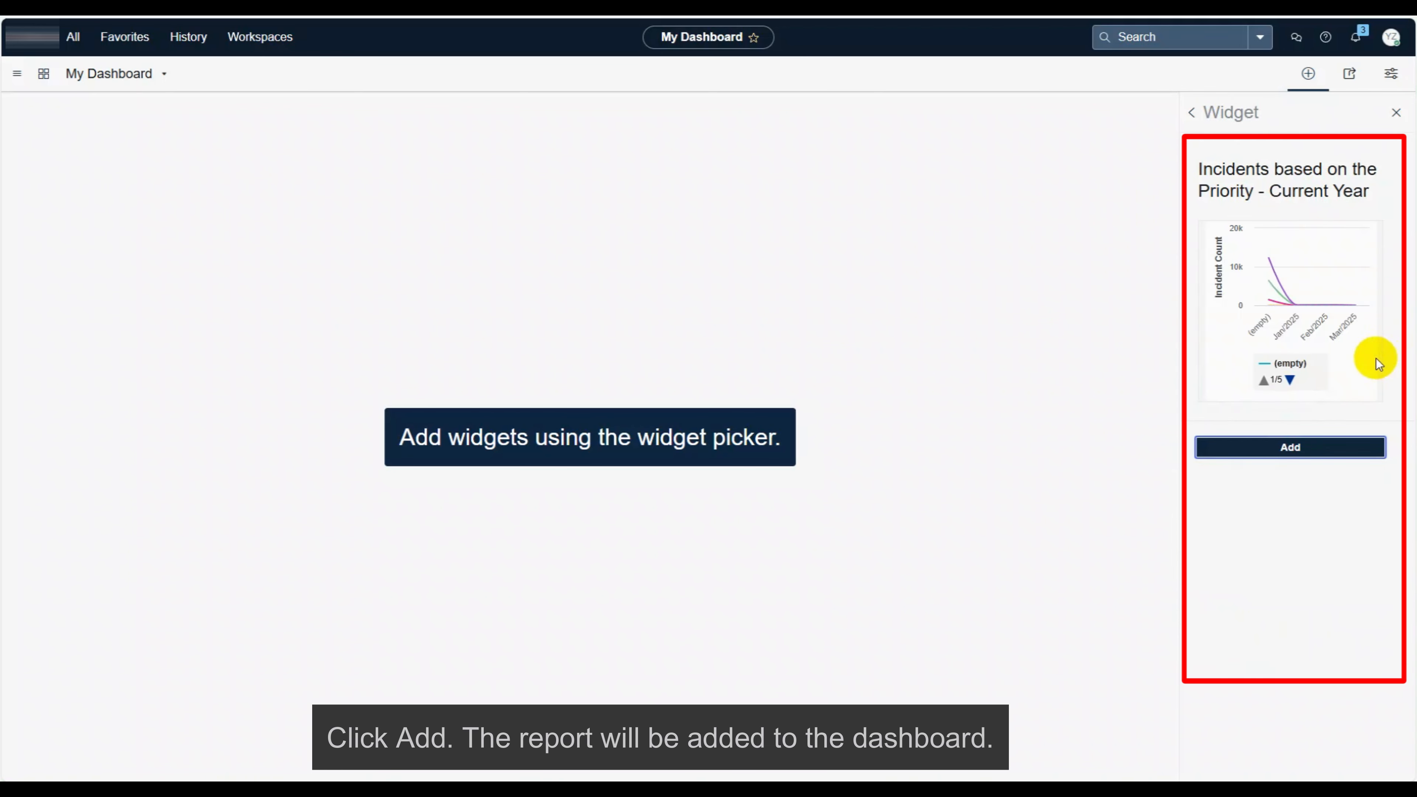
left_click(1288, 448)
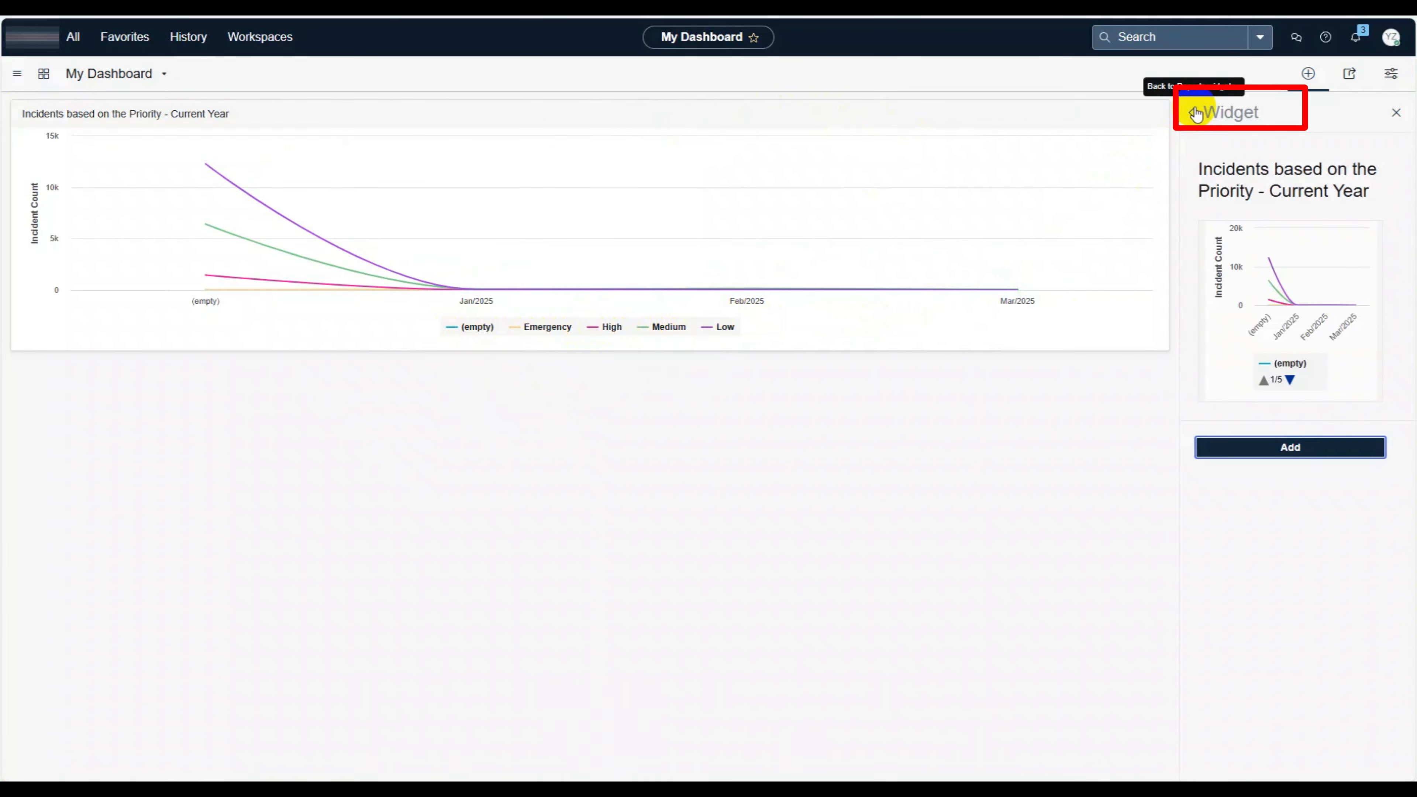
Step: Add the "Incident by Category - Current Month" report as a second widget on the dashboard
left_click(1195, 113)
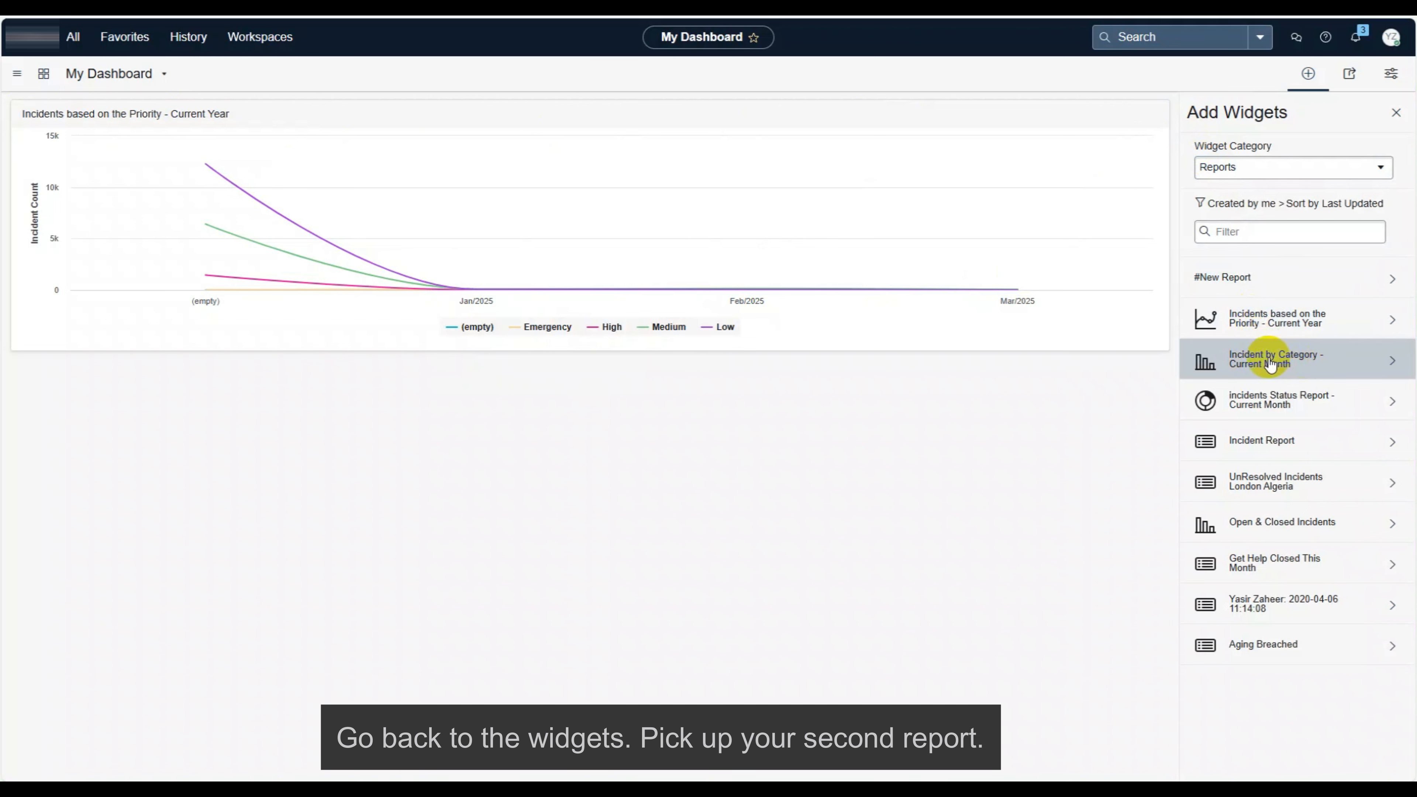
left_click(1338, 361)
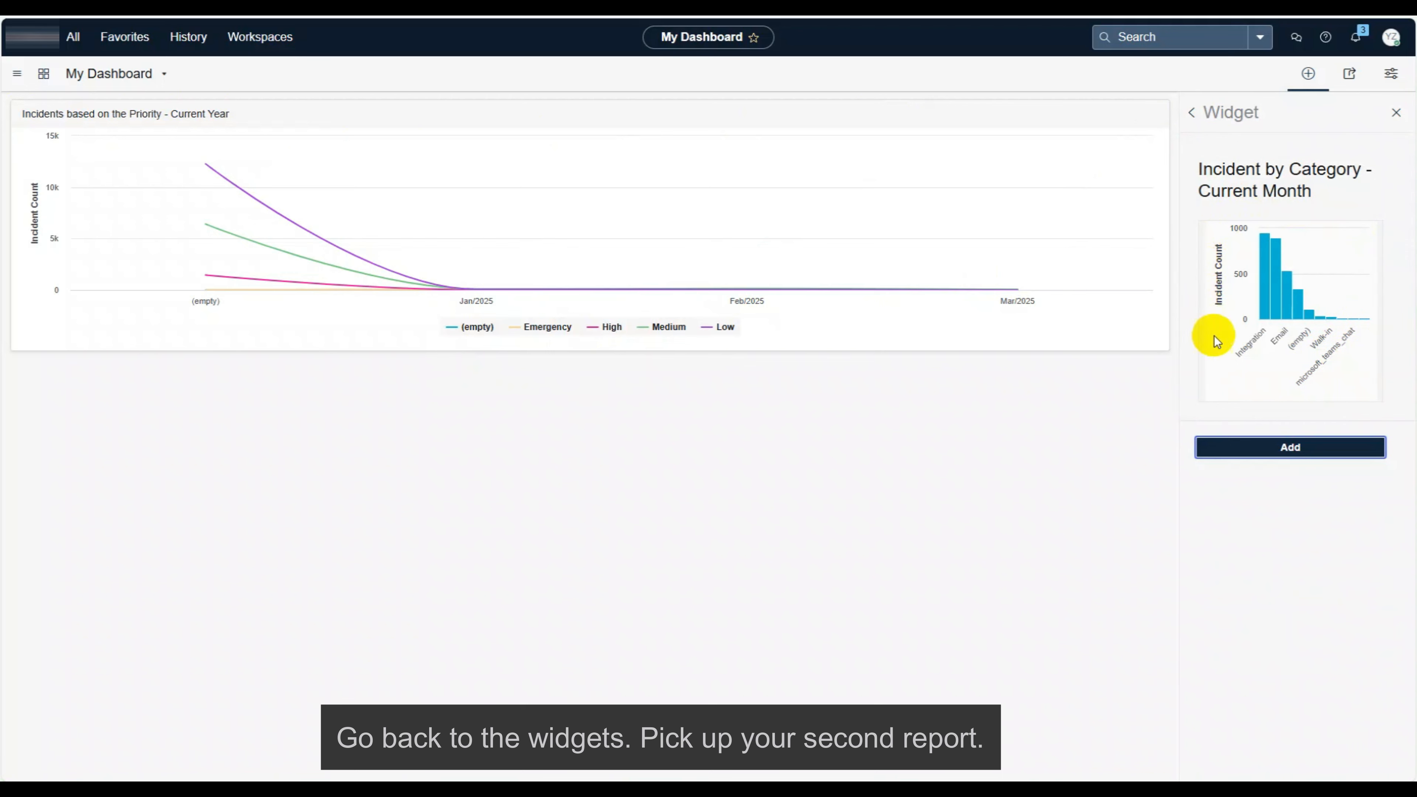
left_click(1259, 447)
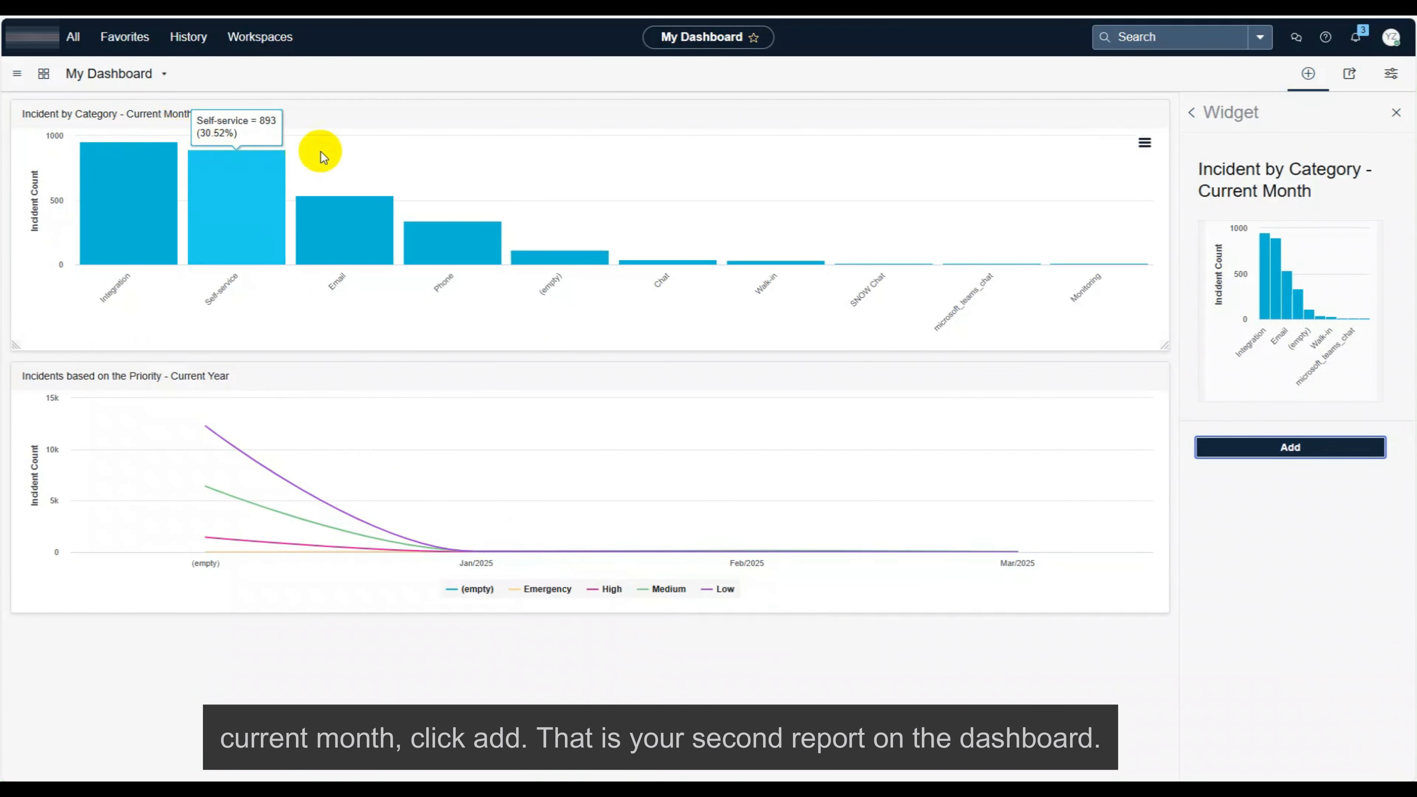
Step: Add the "incidents Status Report - Current Month" report as a third widget on the dashboard
left_click(1192, 113)
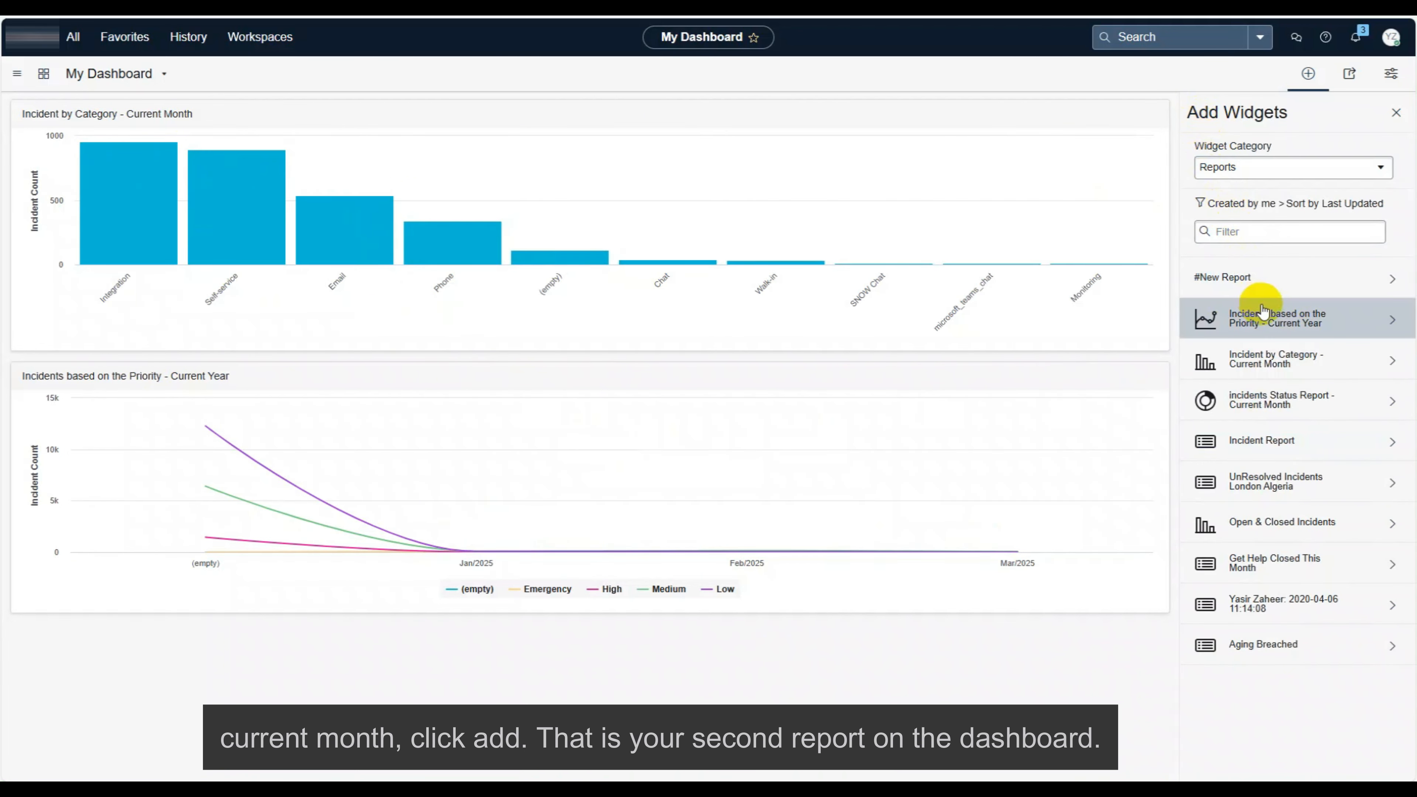
left_click(1303, 406)
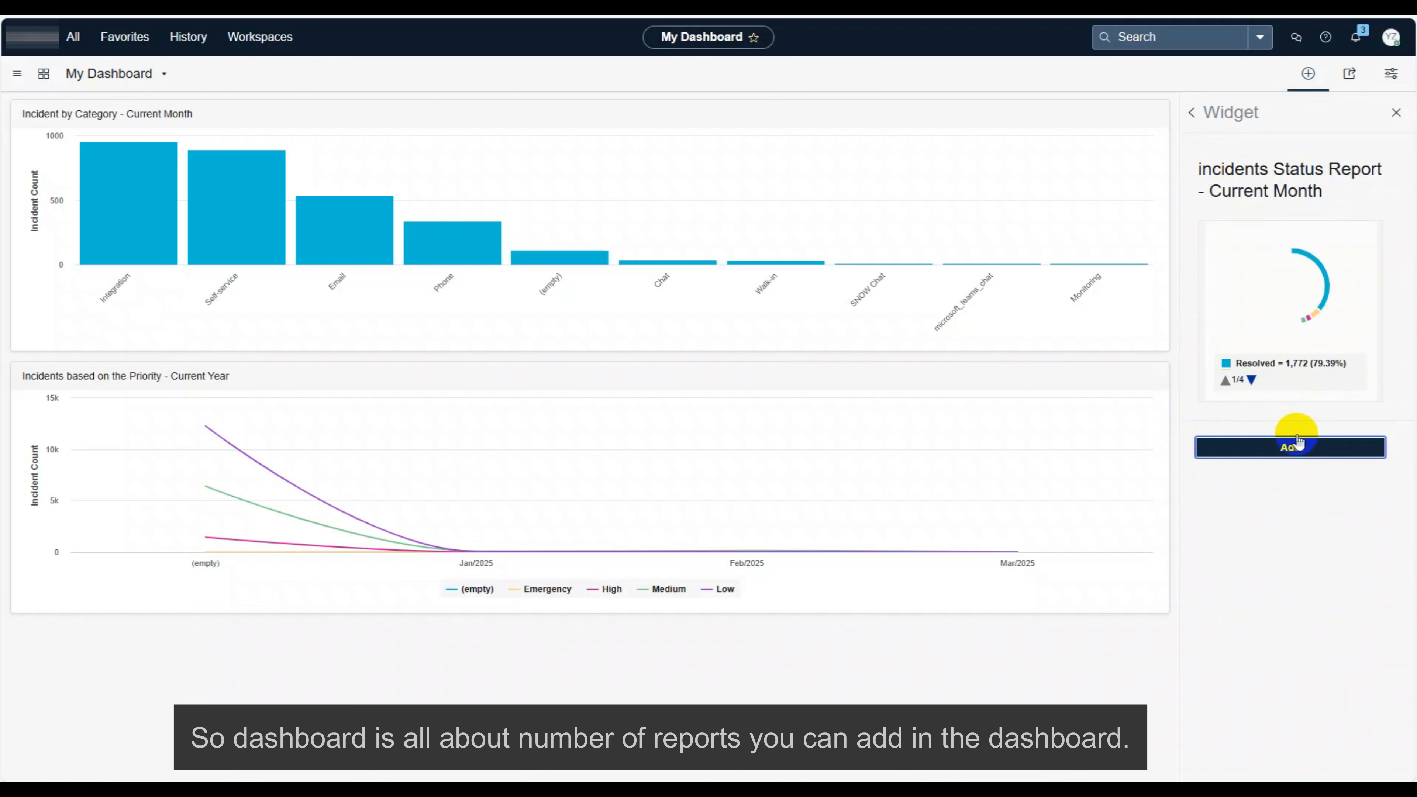
left_click(1296, 447)
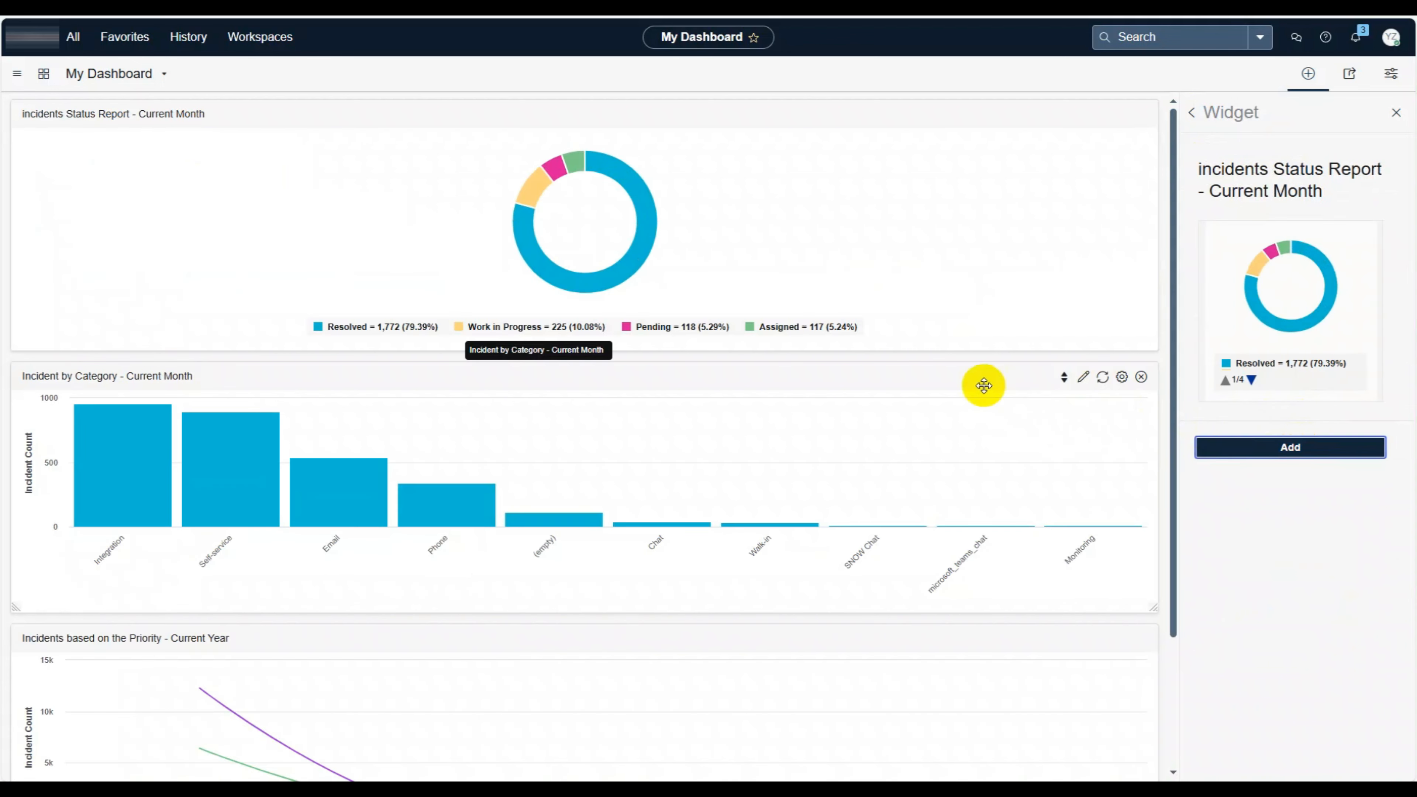
Step: Try the single-column quick layout, and arrange the three reports side by side with the three-by-three grid layout
key("ctrl+minus")
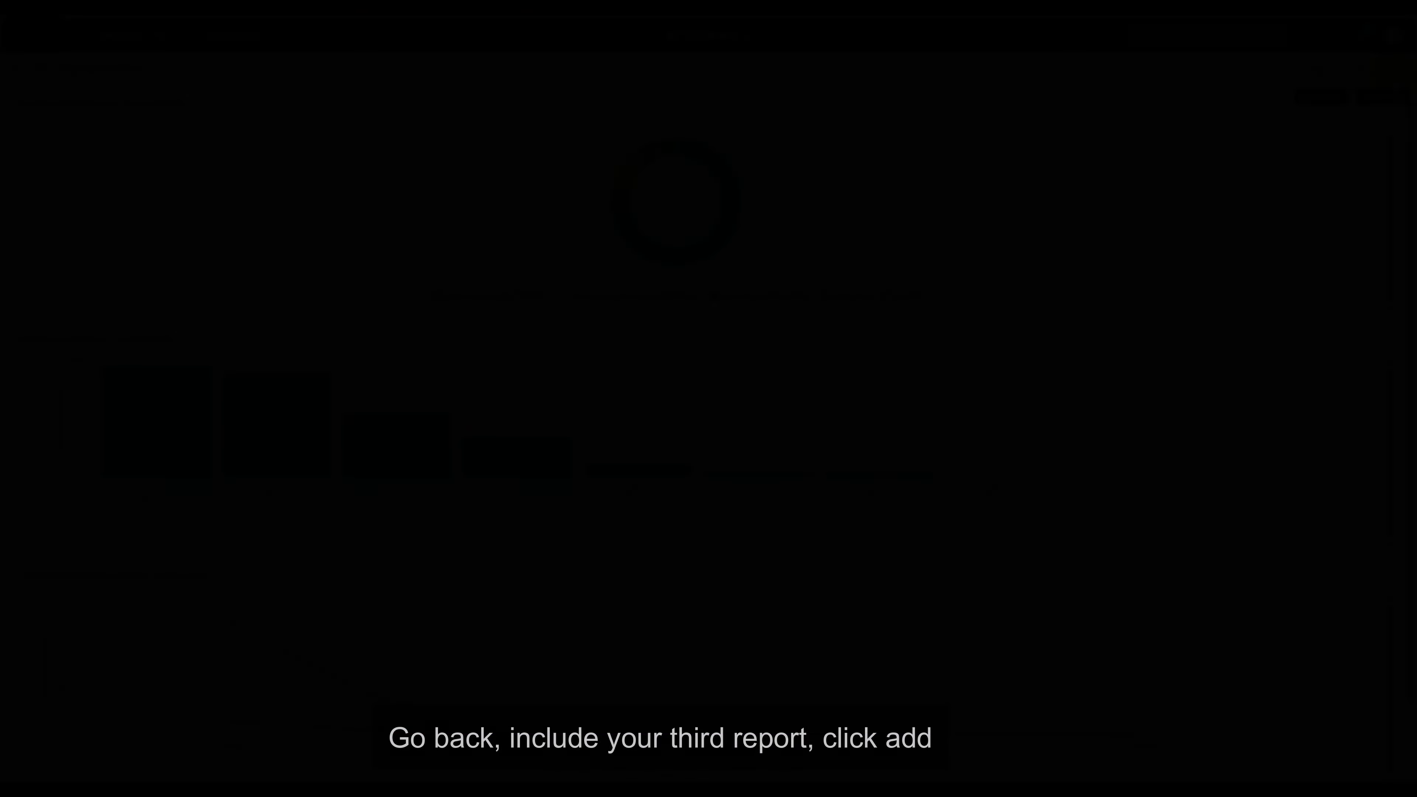
scroll(936, 592, "down", 2)
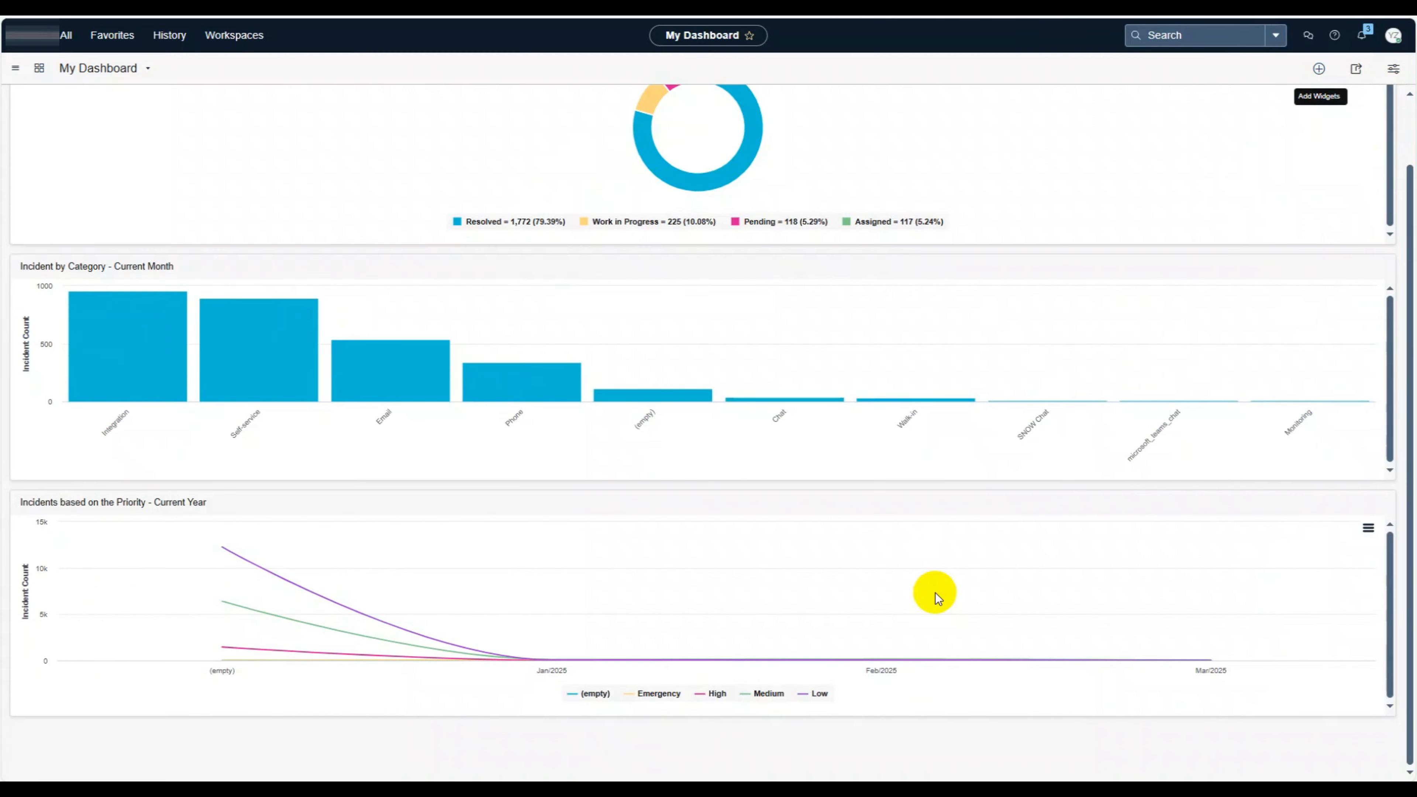
scroll(936, 593, "up", 2)
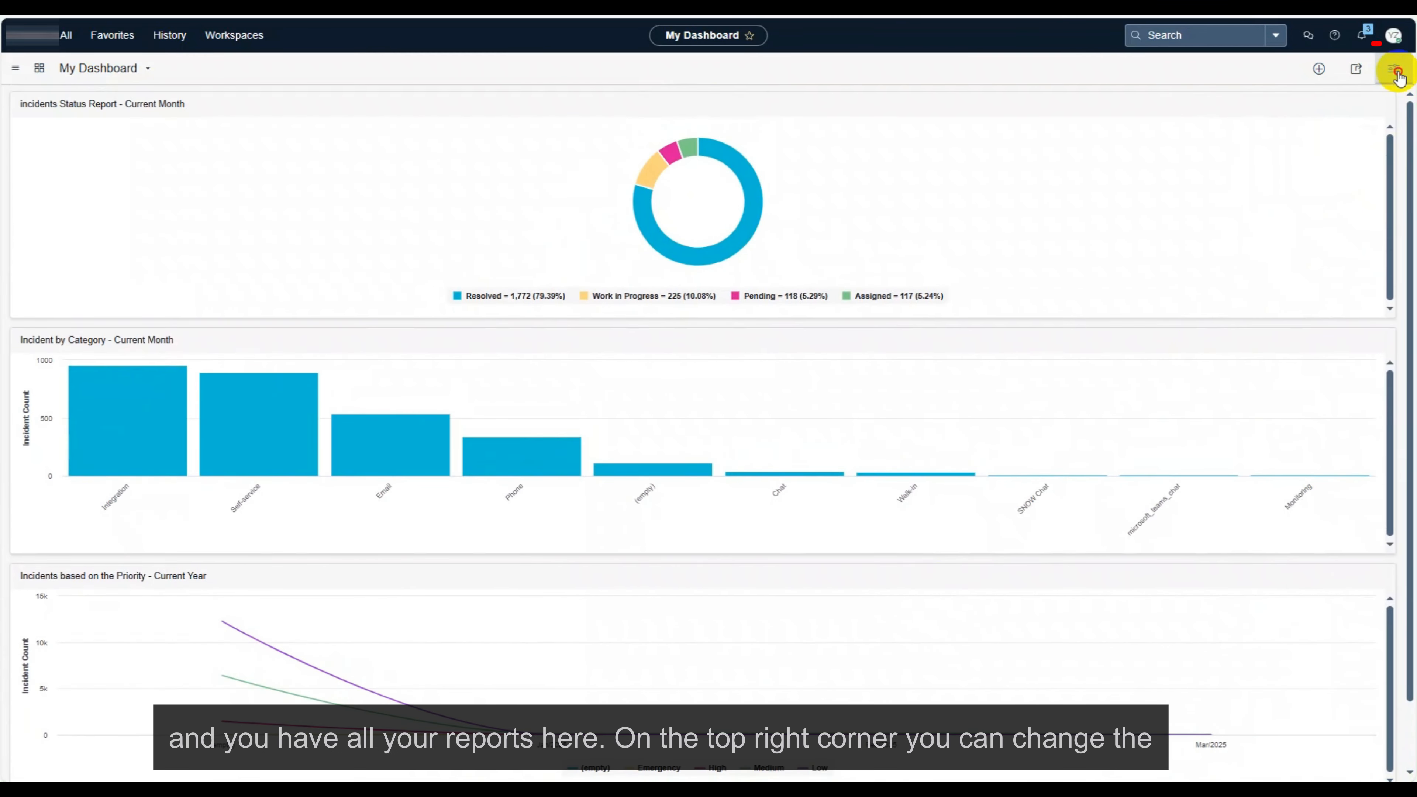
left_click(1396, 72)
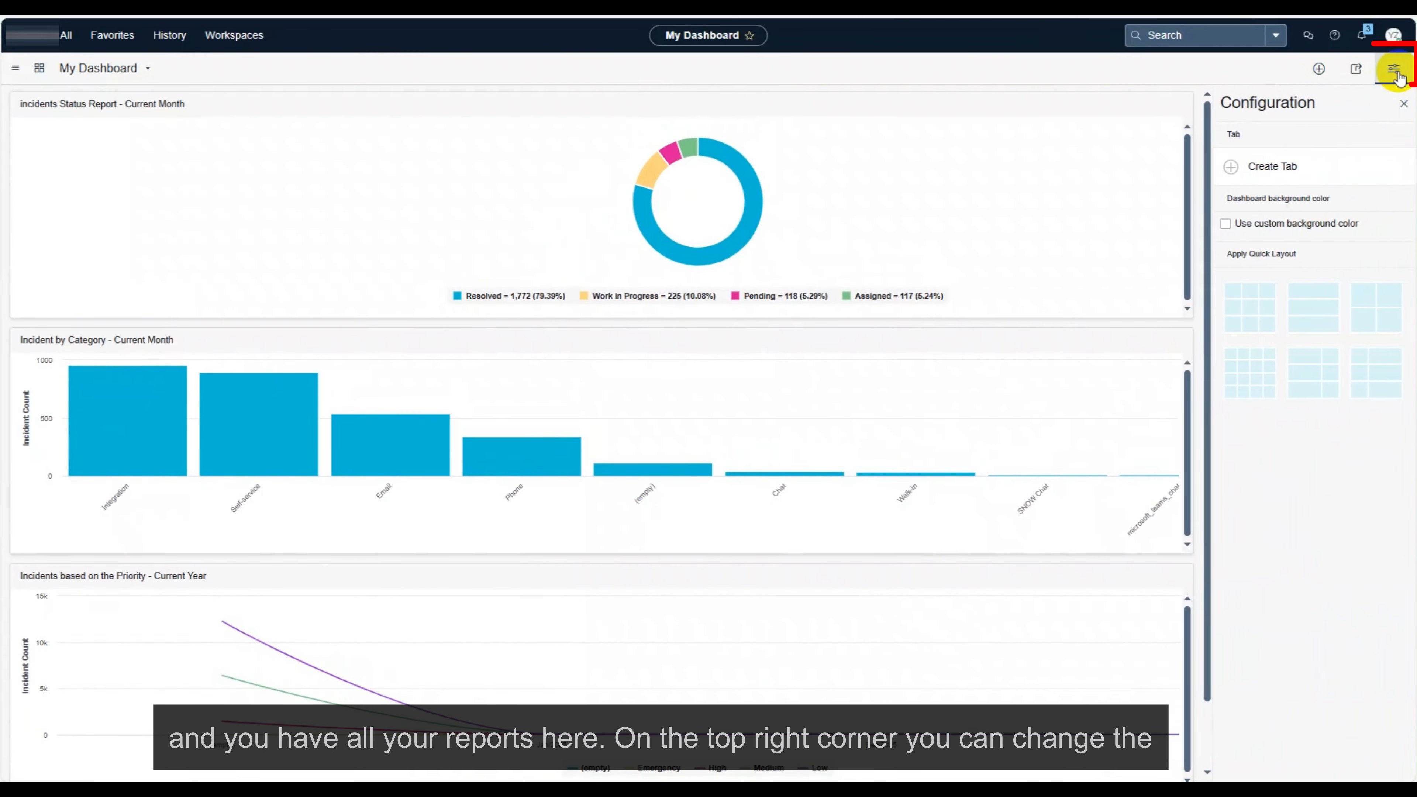
left_click(1307, 305)
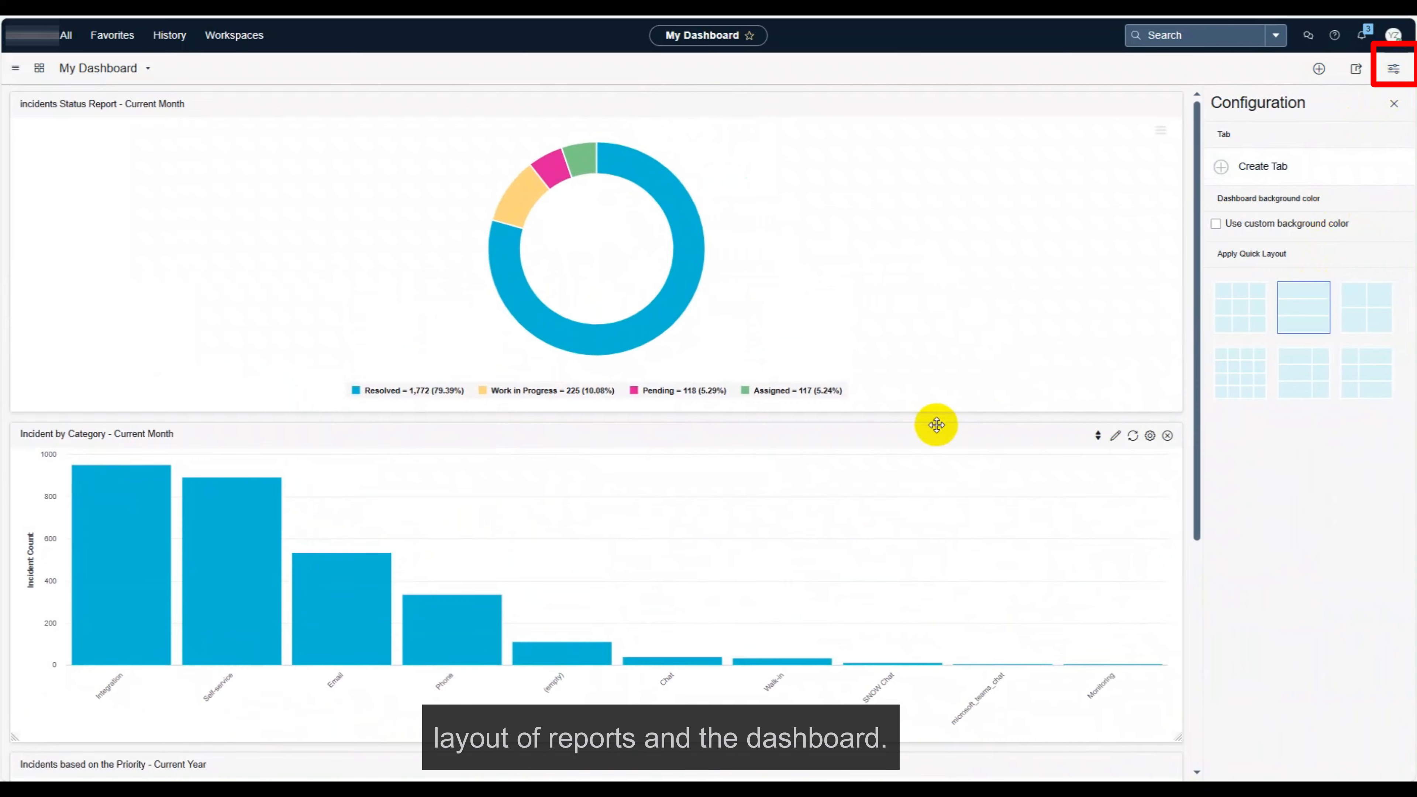
scroll(936, 426, "down", 3)
scroll(936, 426, "up", 5)
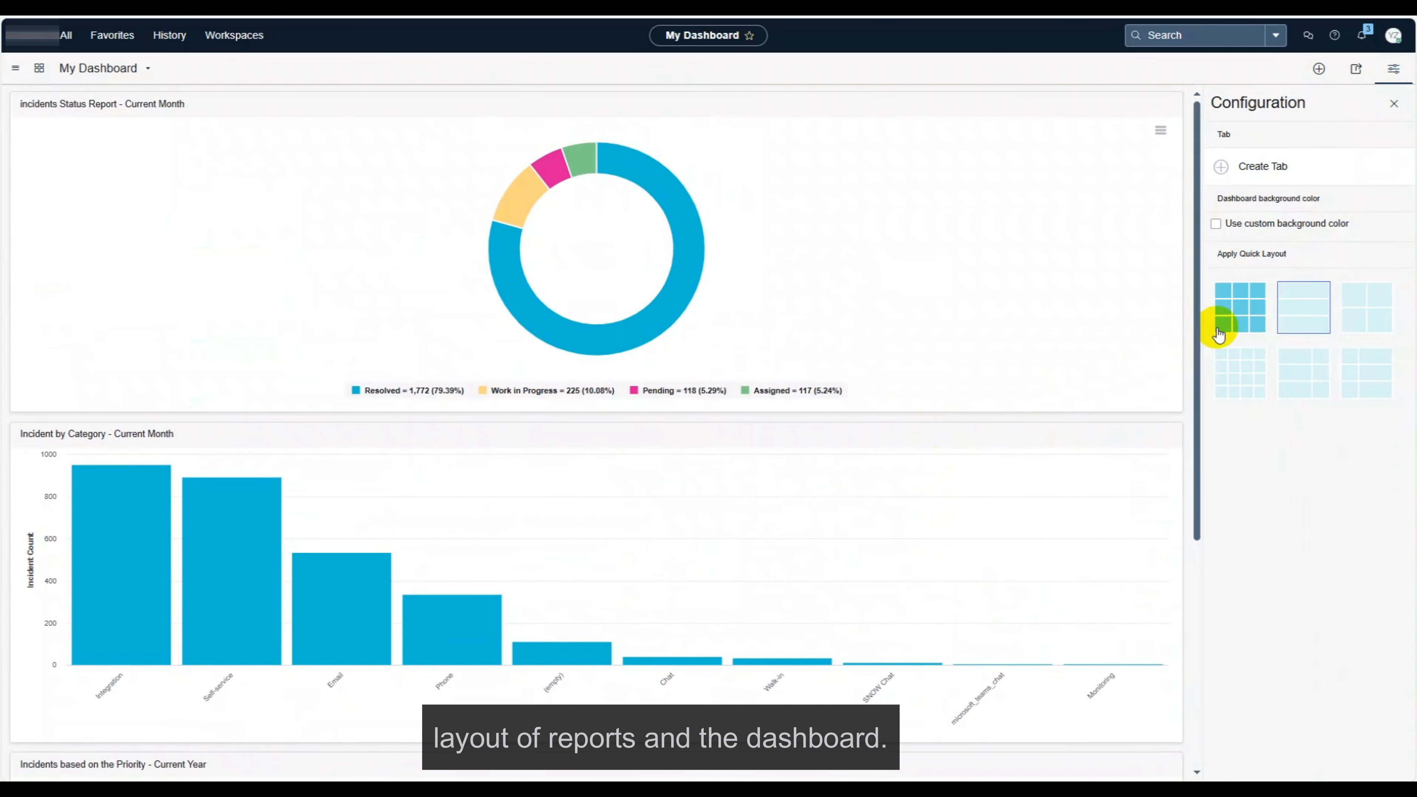
left_click(1243, 316)
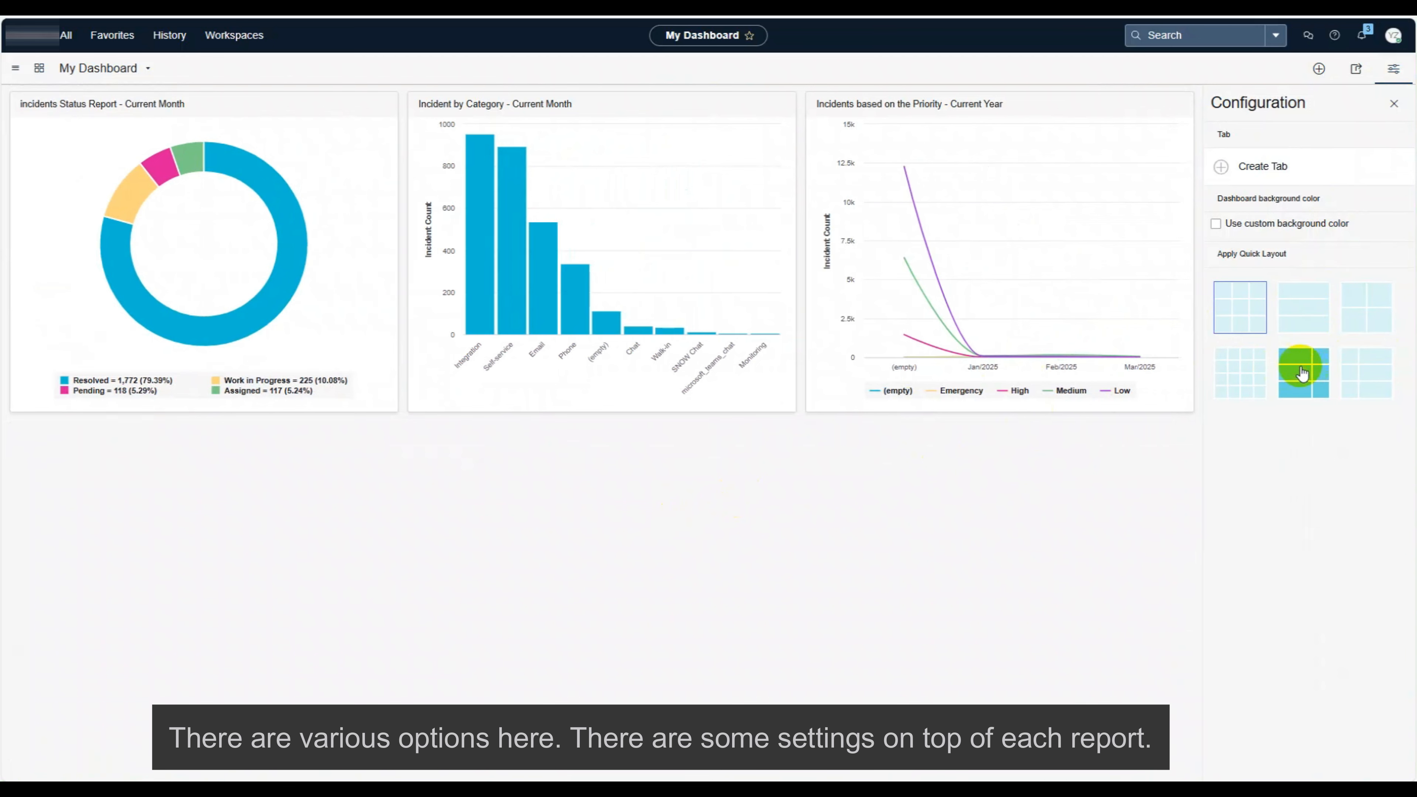
Step: Stretch the Incident by Category report taller and shrink it back to the height of the neighbouring reports
mouse_move(1124, 117)
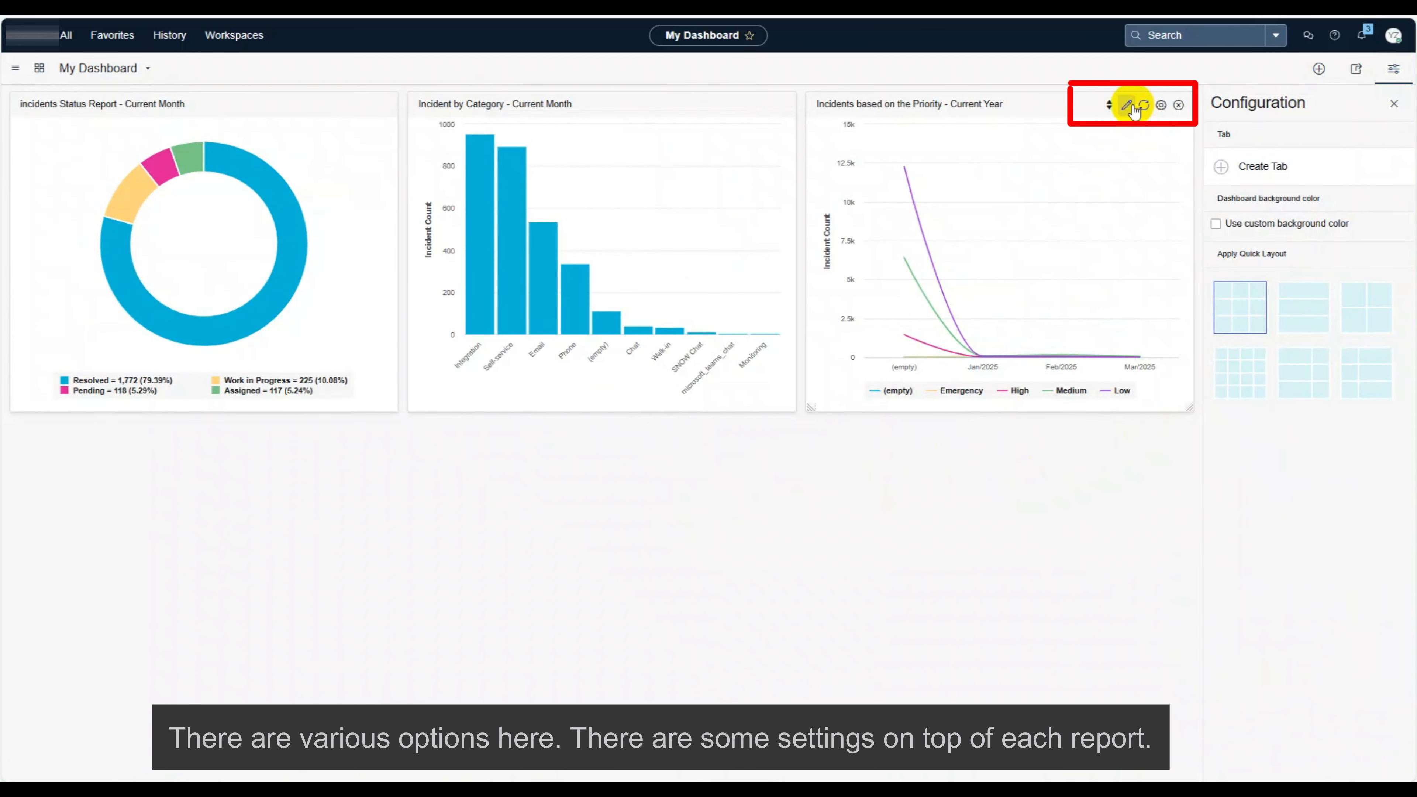
mouse_move(769, 106)
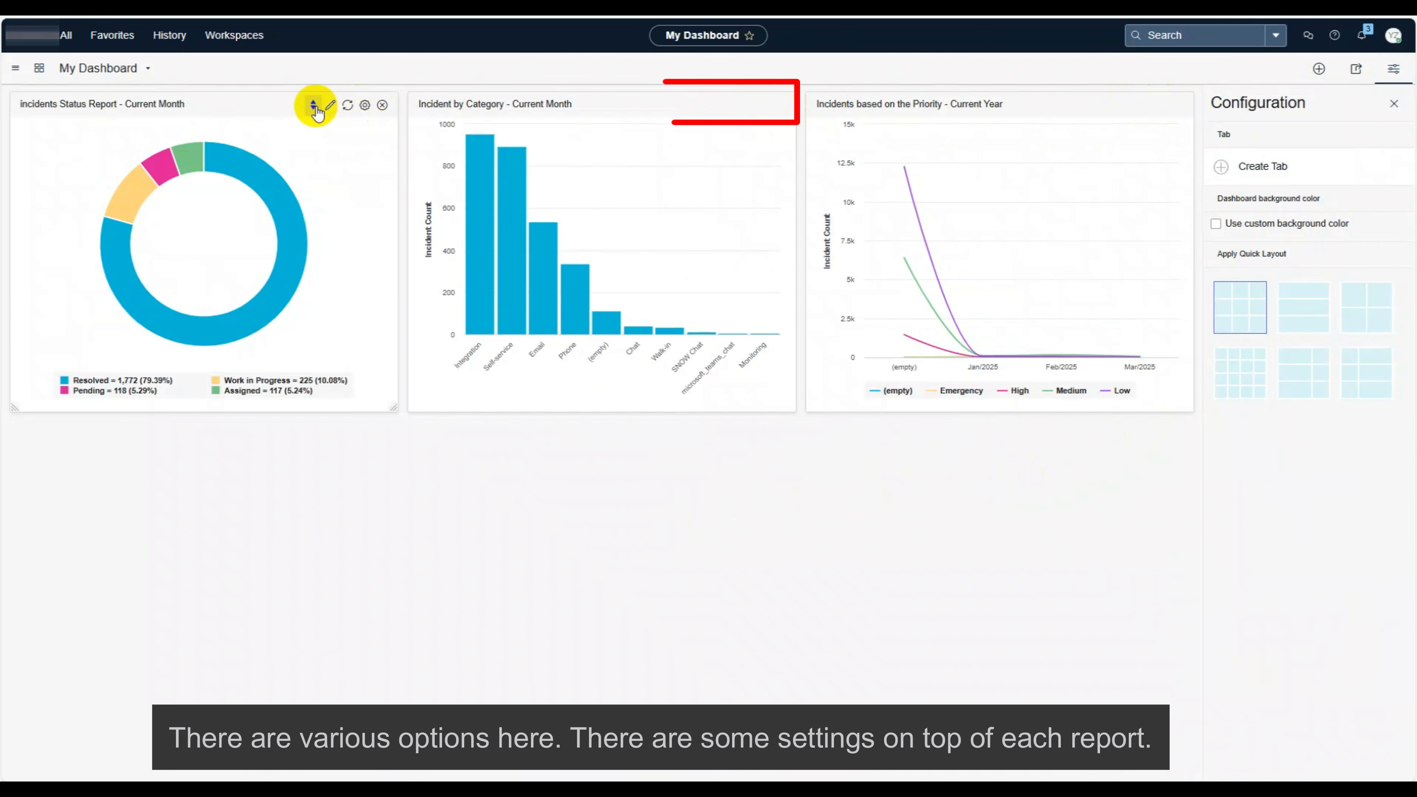
left_click(711, 106)
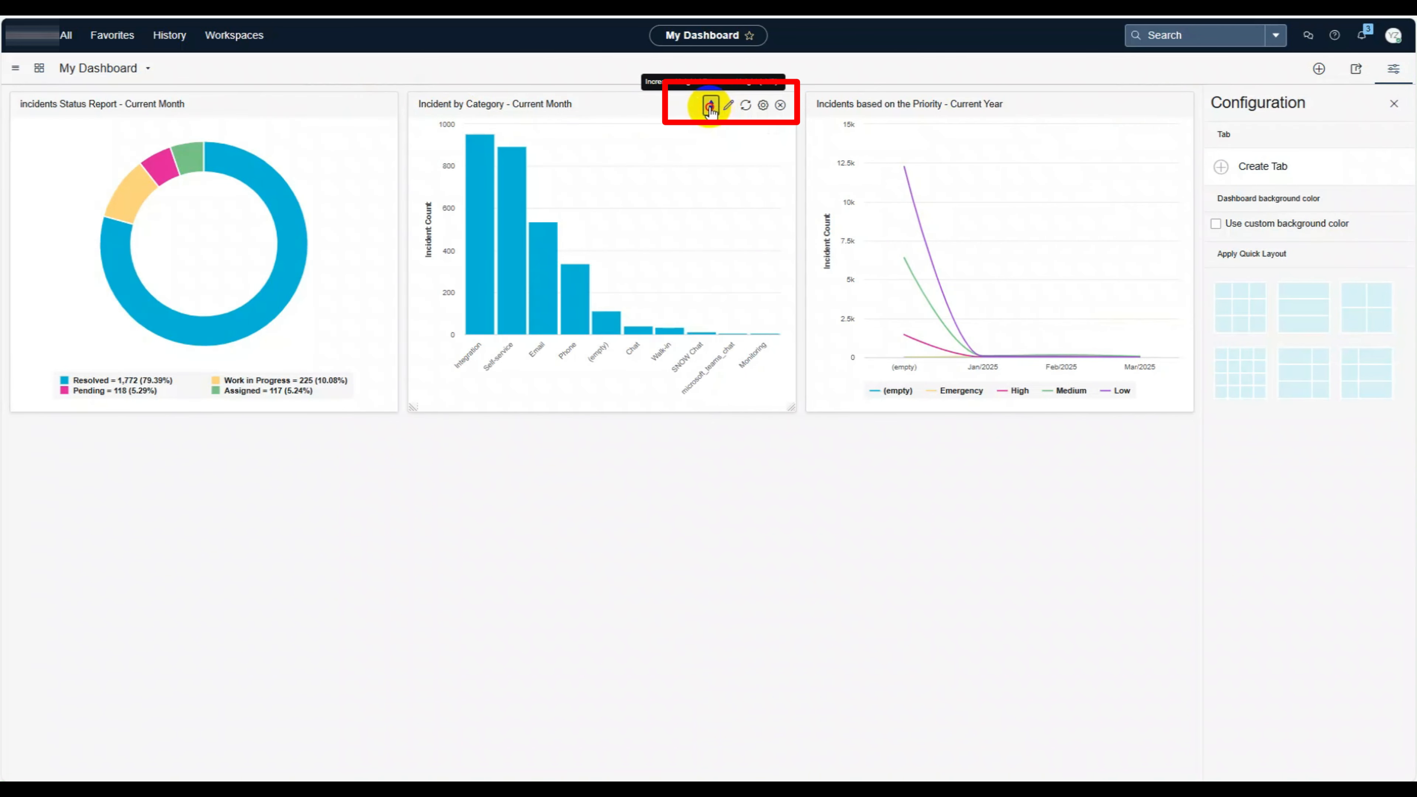
left_click(711, 106)
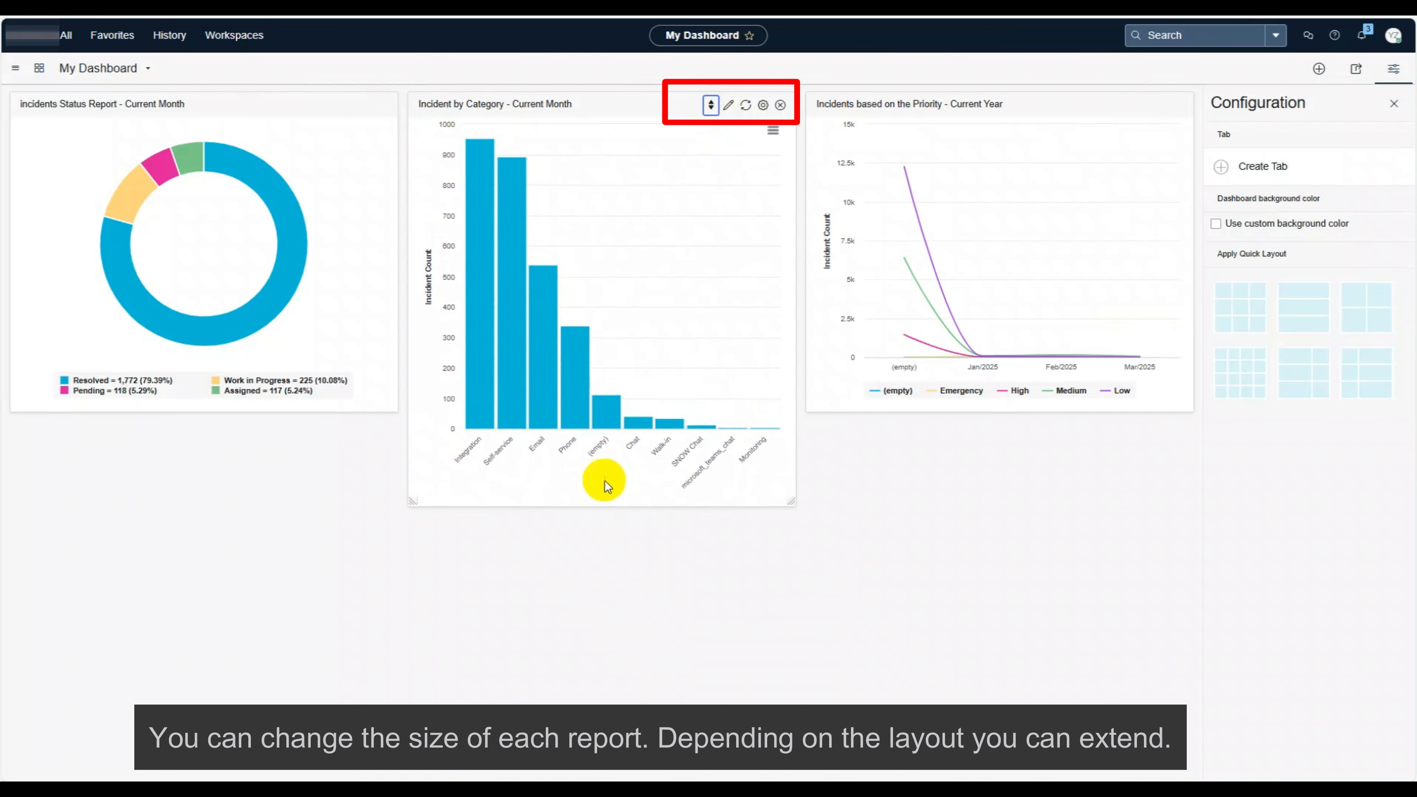
left_click_drag(603, 479, 588, 660)
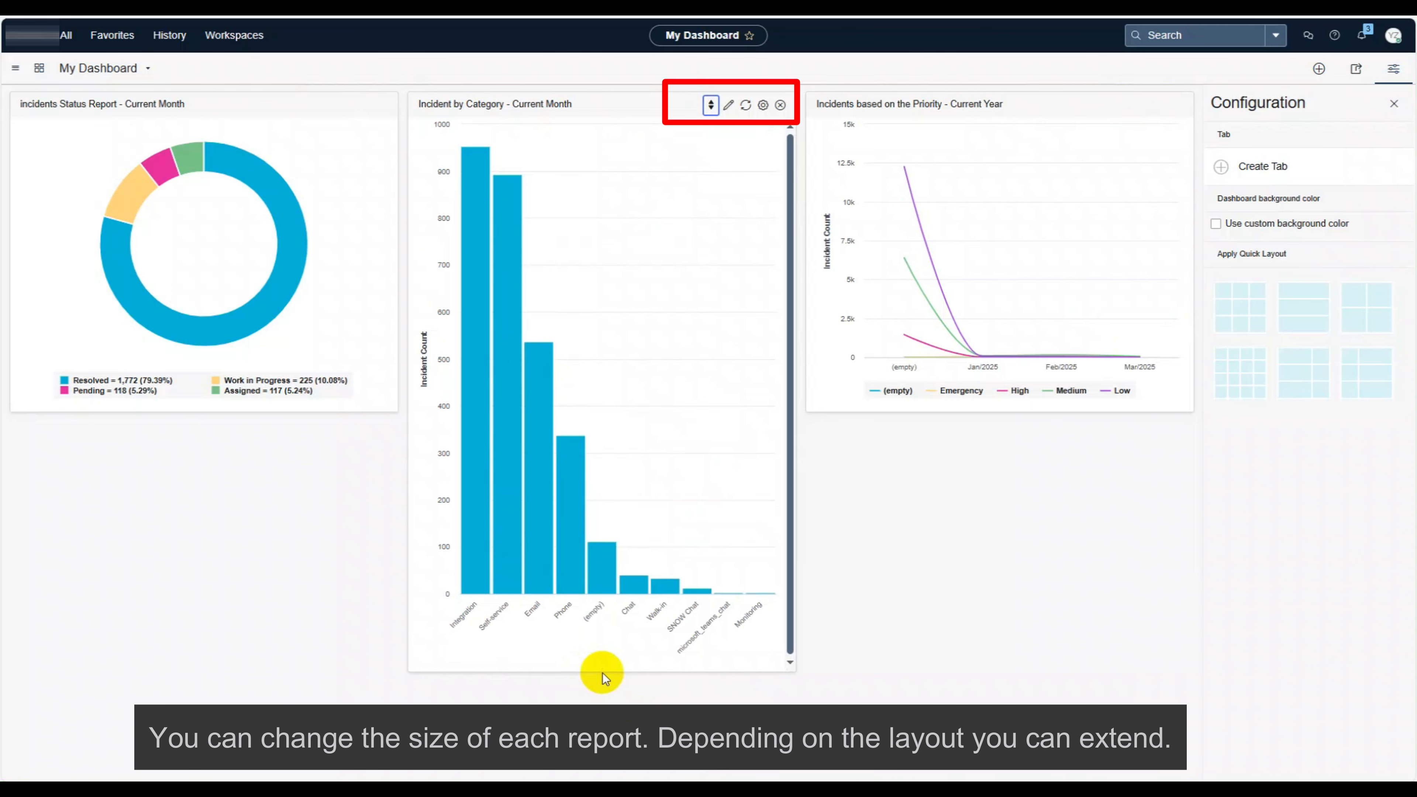
left_click_drag(602, 669, 574, 411)
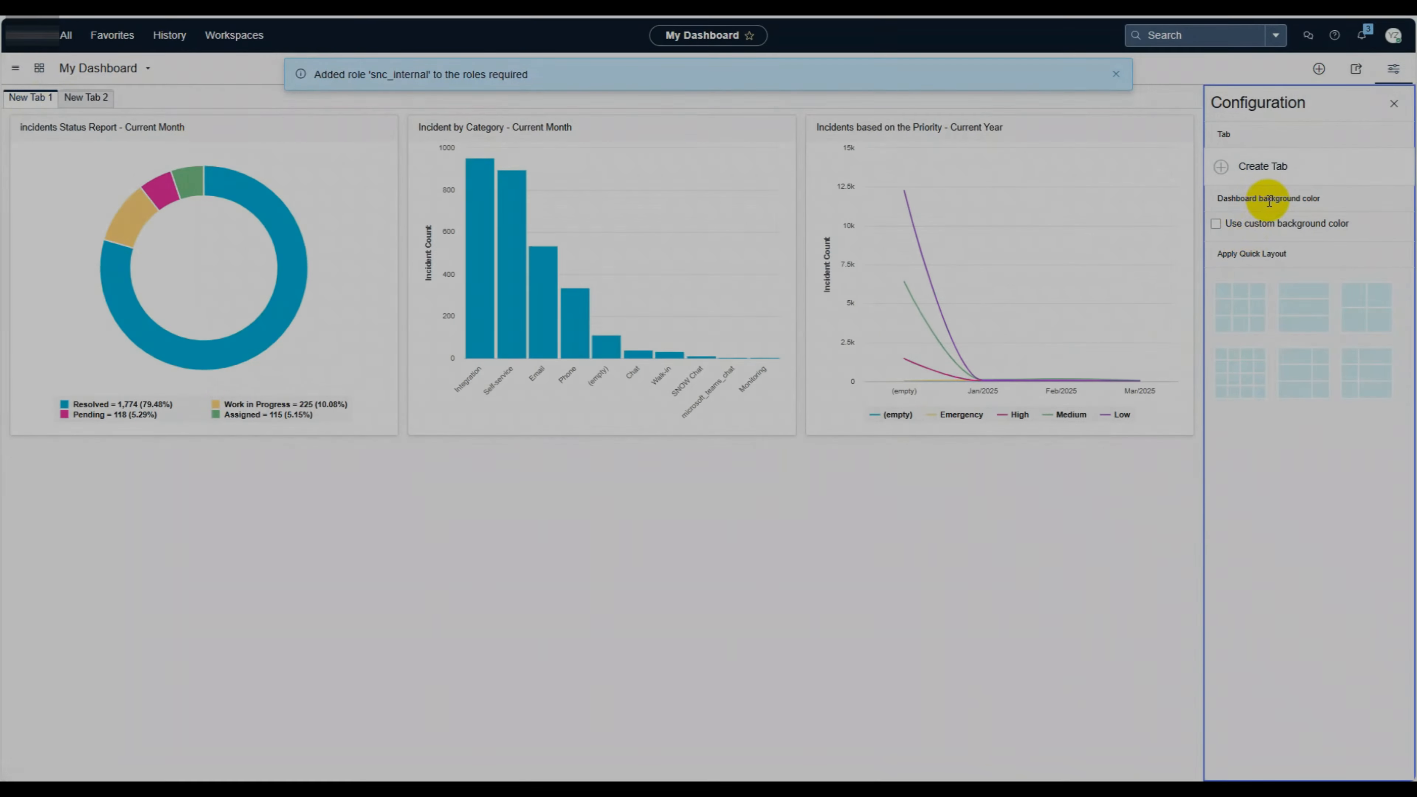
Step: Enable a custom background color for the dashboard and set it to red with RGB 228, 68, 68
left_click(1217, 223)
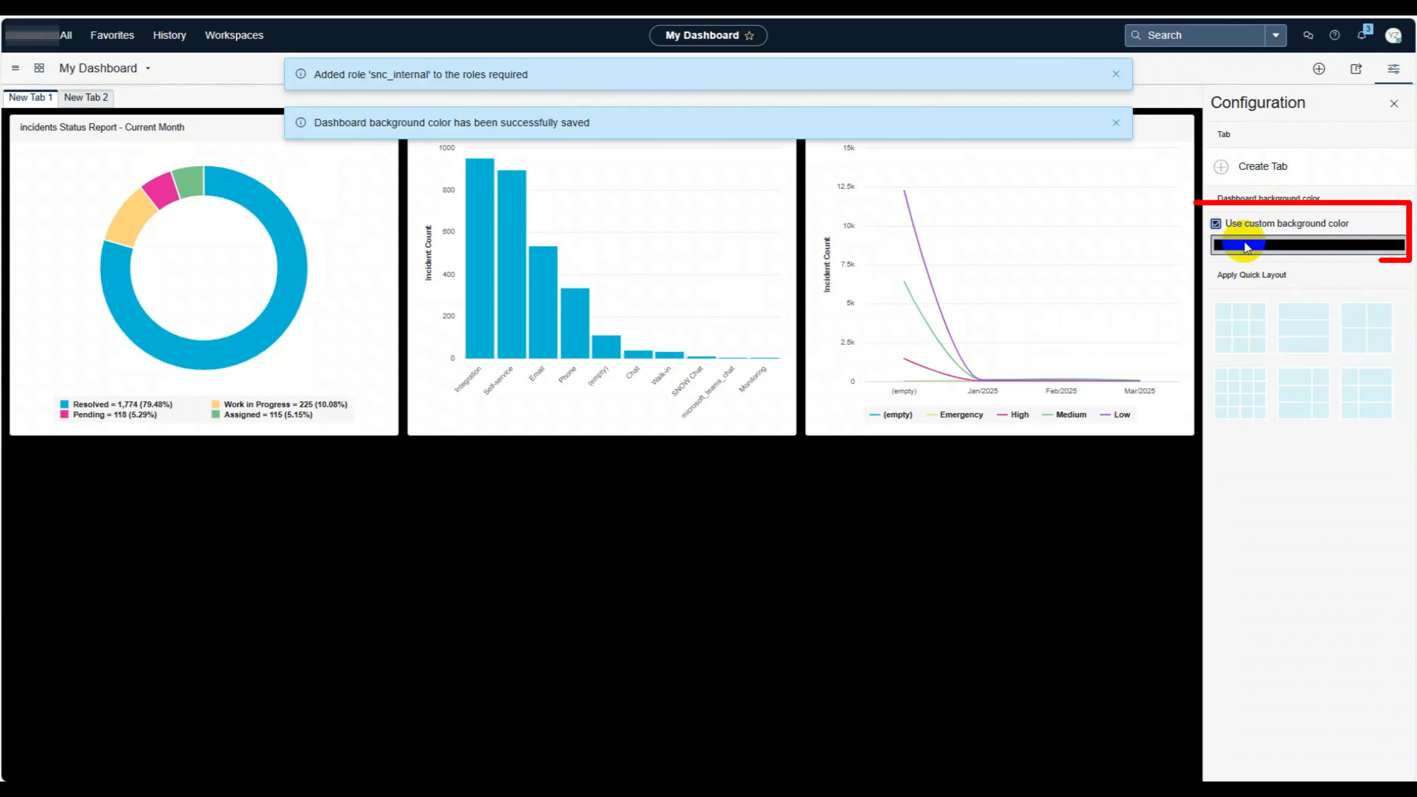
left_click(1254, 249)
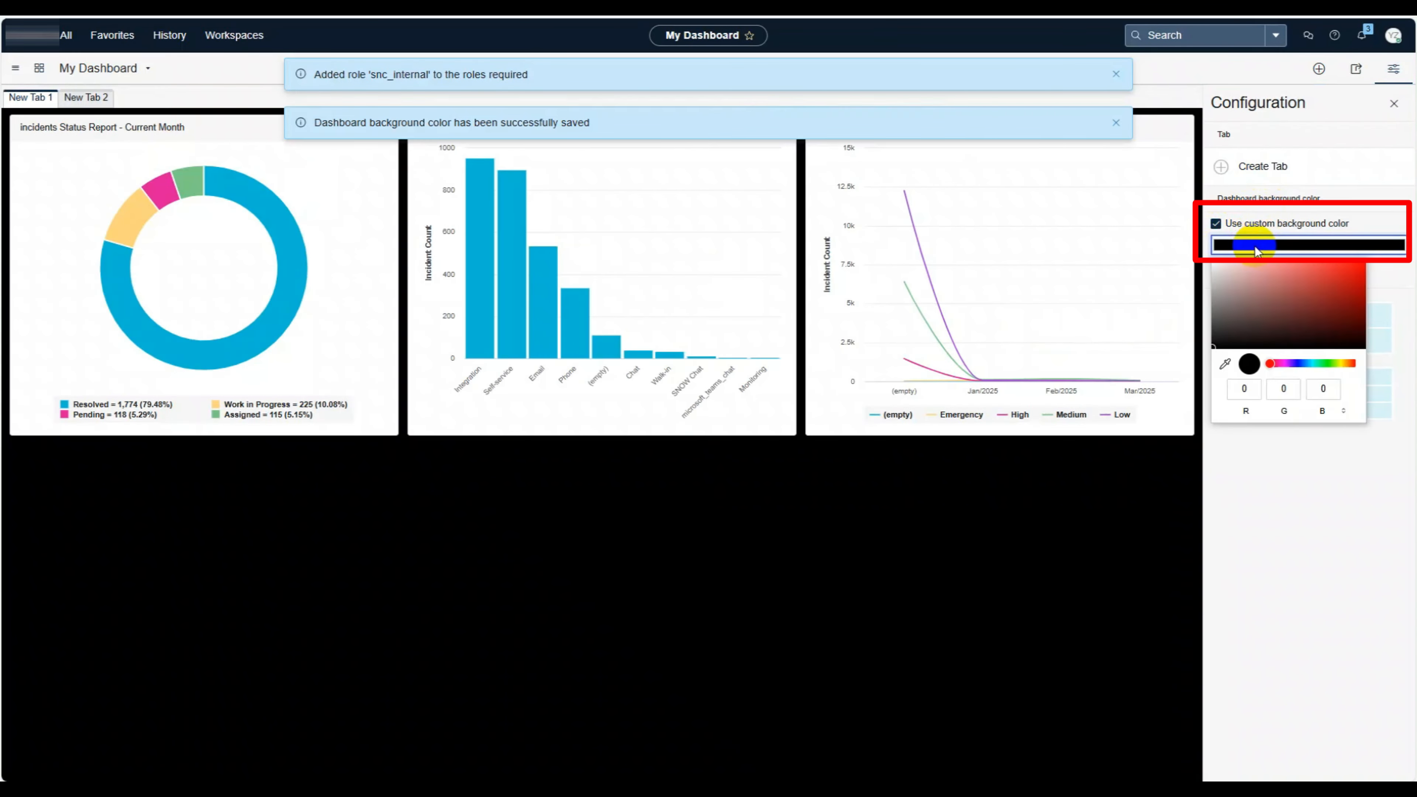
left_click(1297, 289)
left_click(1320, 271)
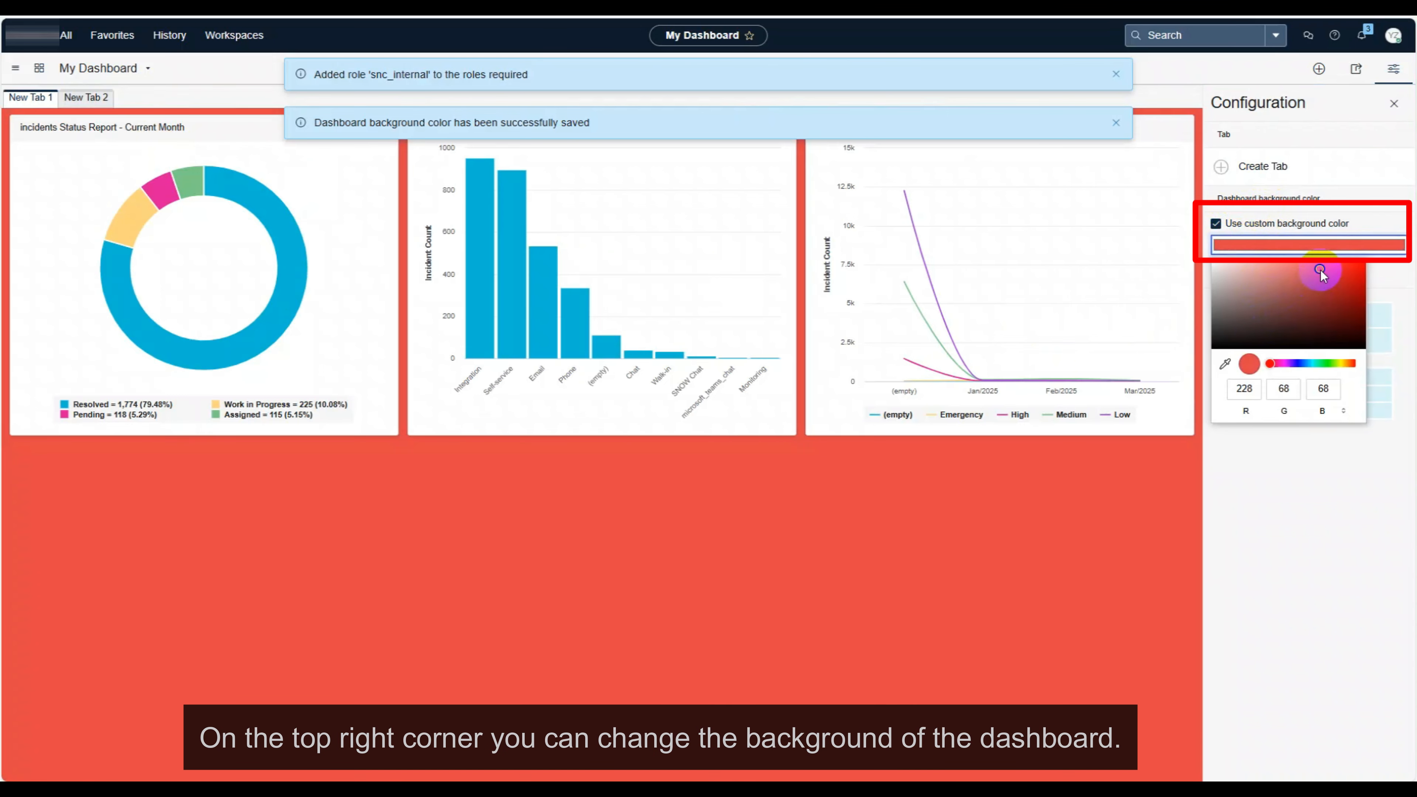
Step: Dismiss the two notifications and change the dashboard background color to blue with RGB 68, 167, 228
left_click(1117, 123)
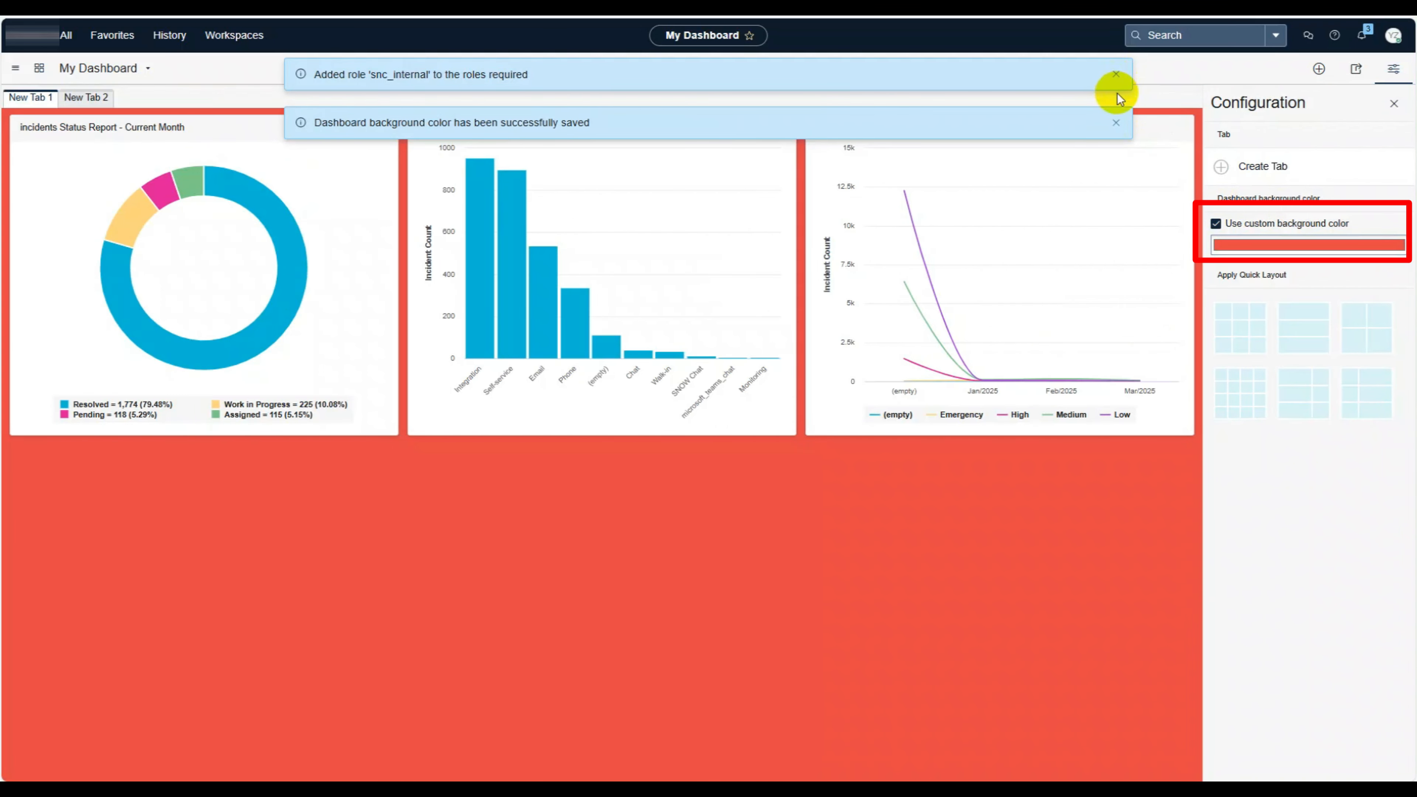
left_click(1116, 74)
left_click(1117, 123)
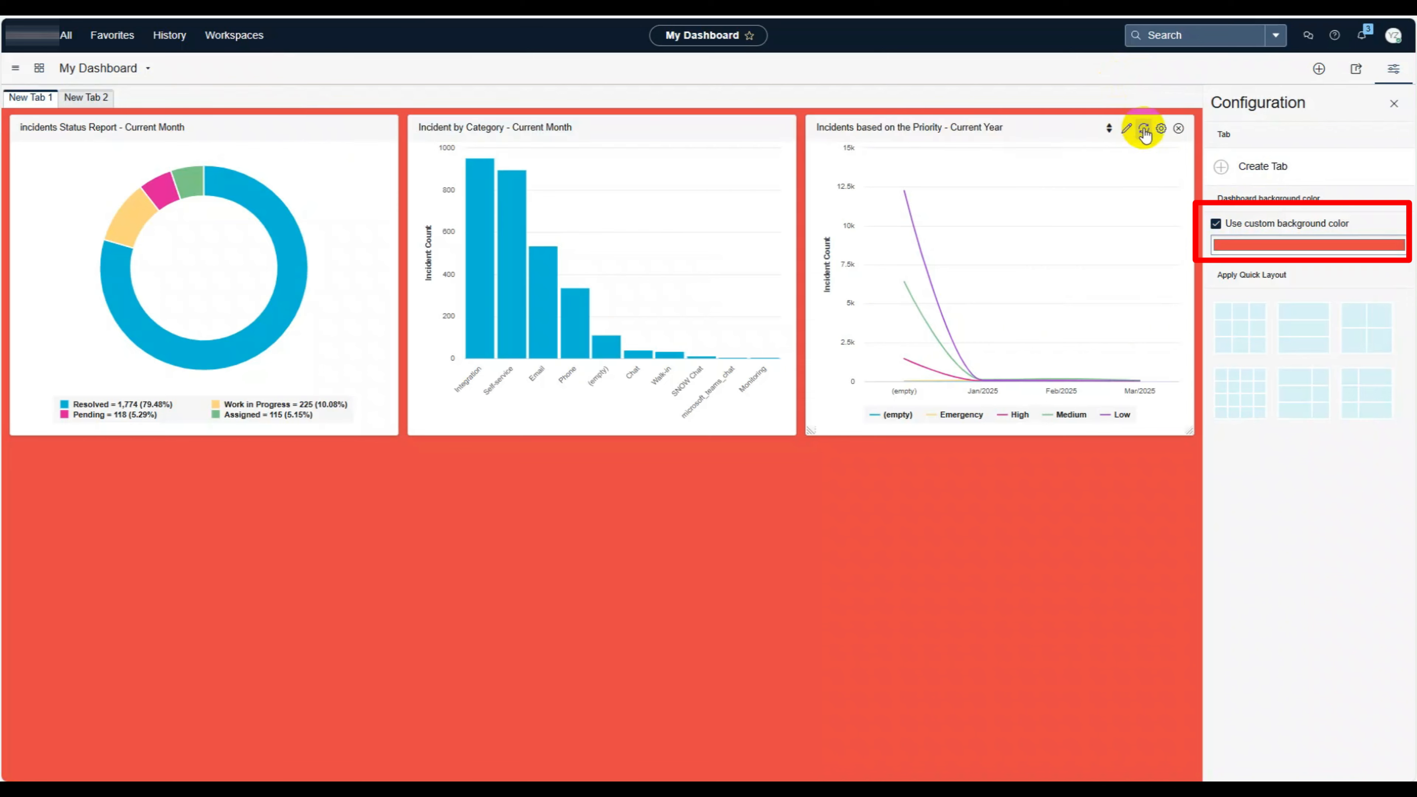
left_click(1271, 248)
left_click(1297, 364)
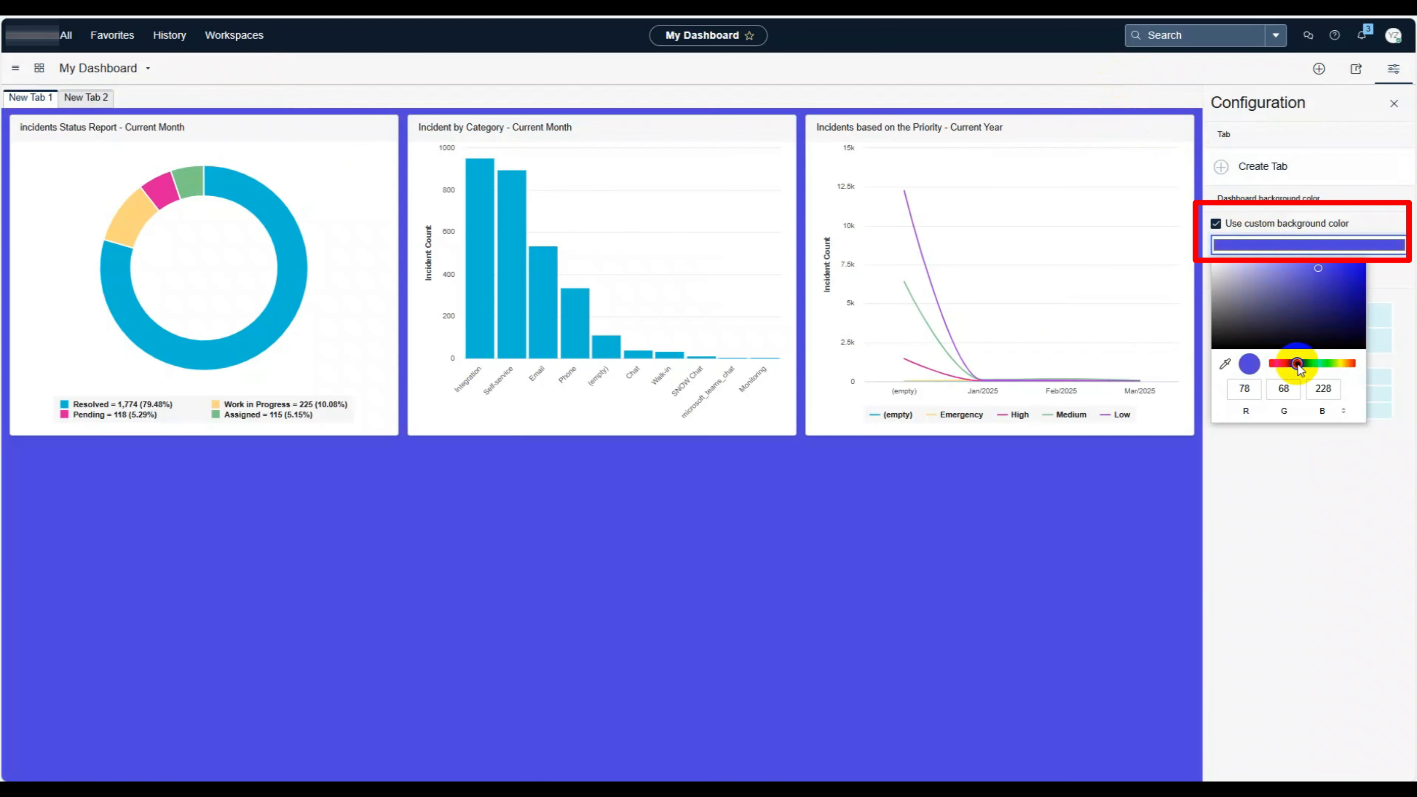
mouse_move(1298, 364)
left_mouse_down()
mouse_move(1275, 364)
mouse_move(1308, 361)
left_mouse_up()
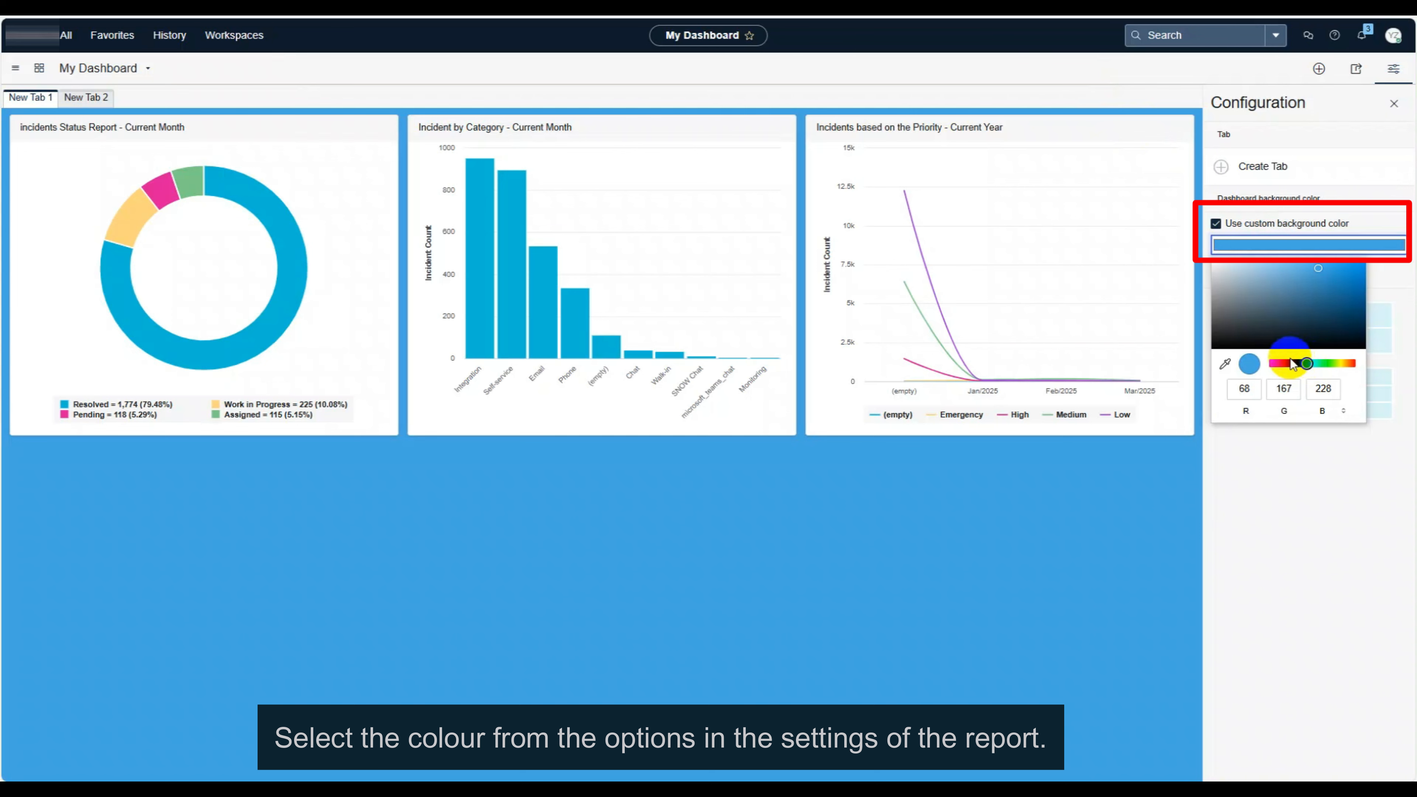
left_click(1299, 464)
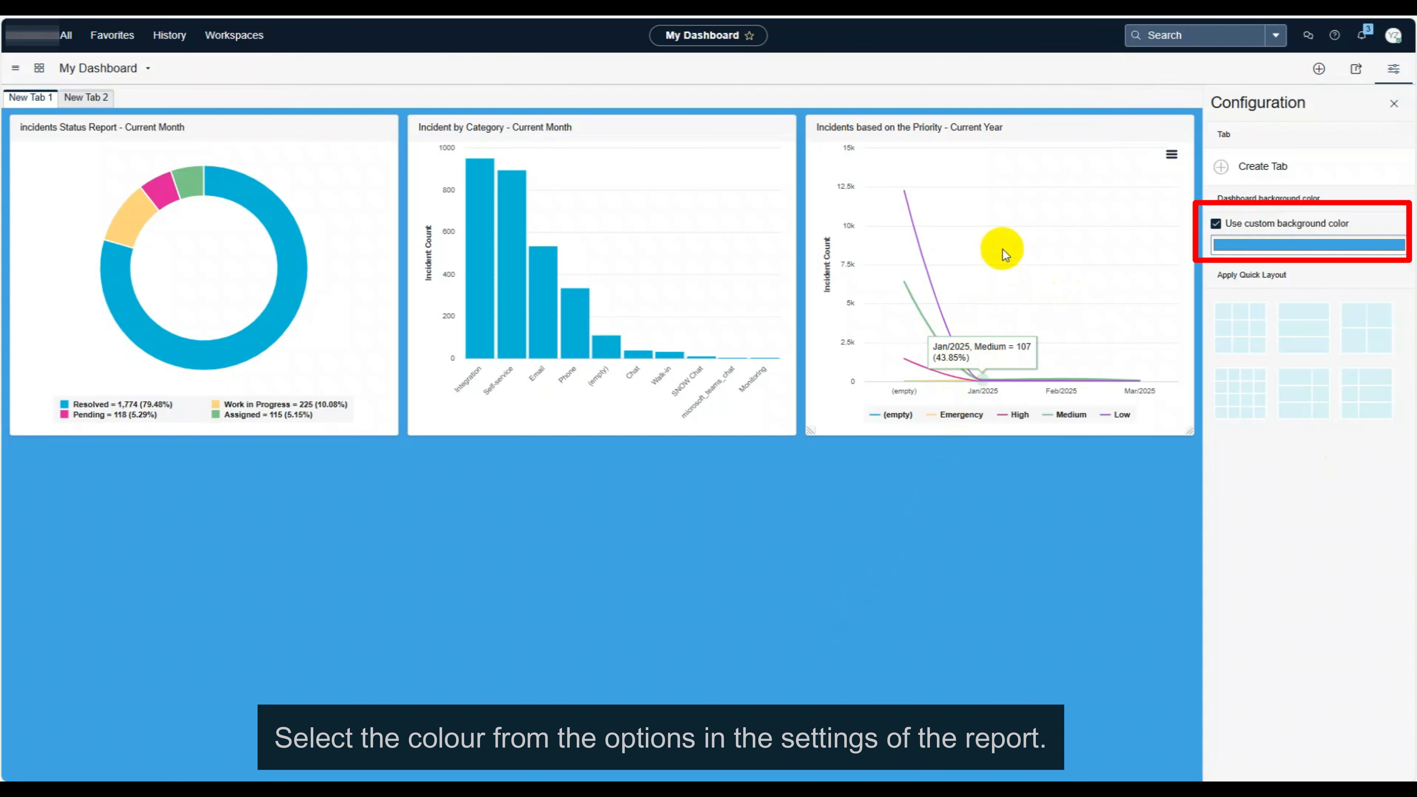
Step: Open the widget settings of the Incidents based on the Priority report, and try hiding its header before showing it again
mouse_move(1117, 129)
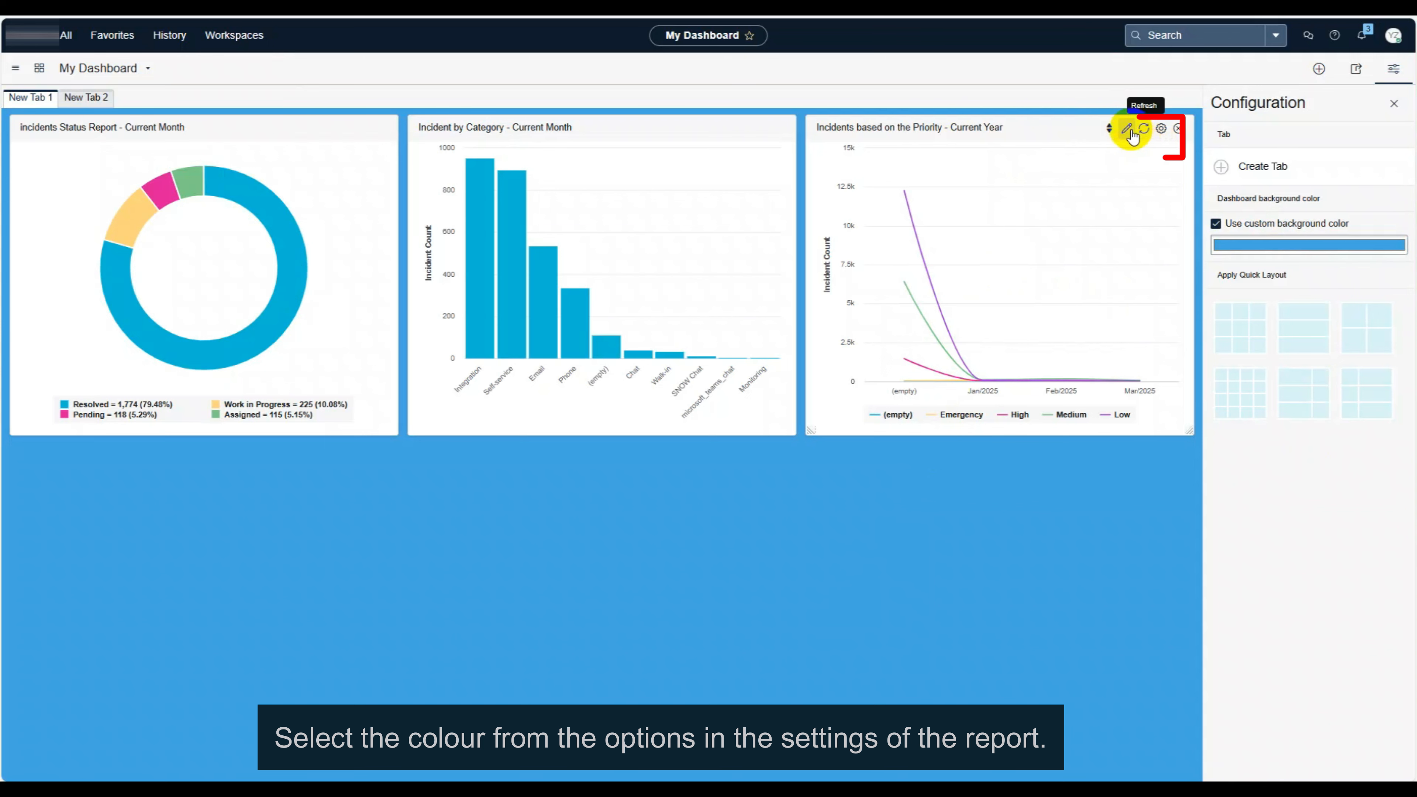
left_click(1162, 132)
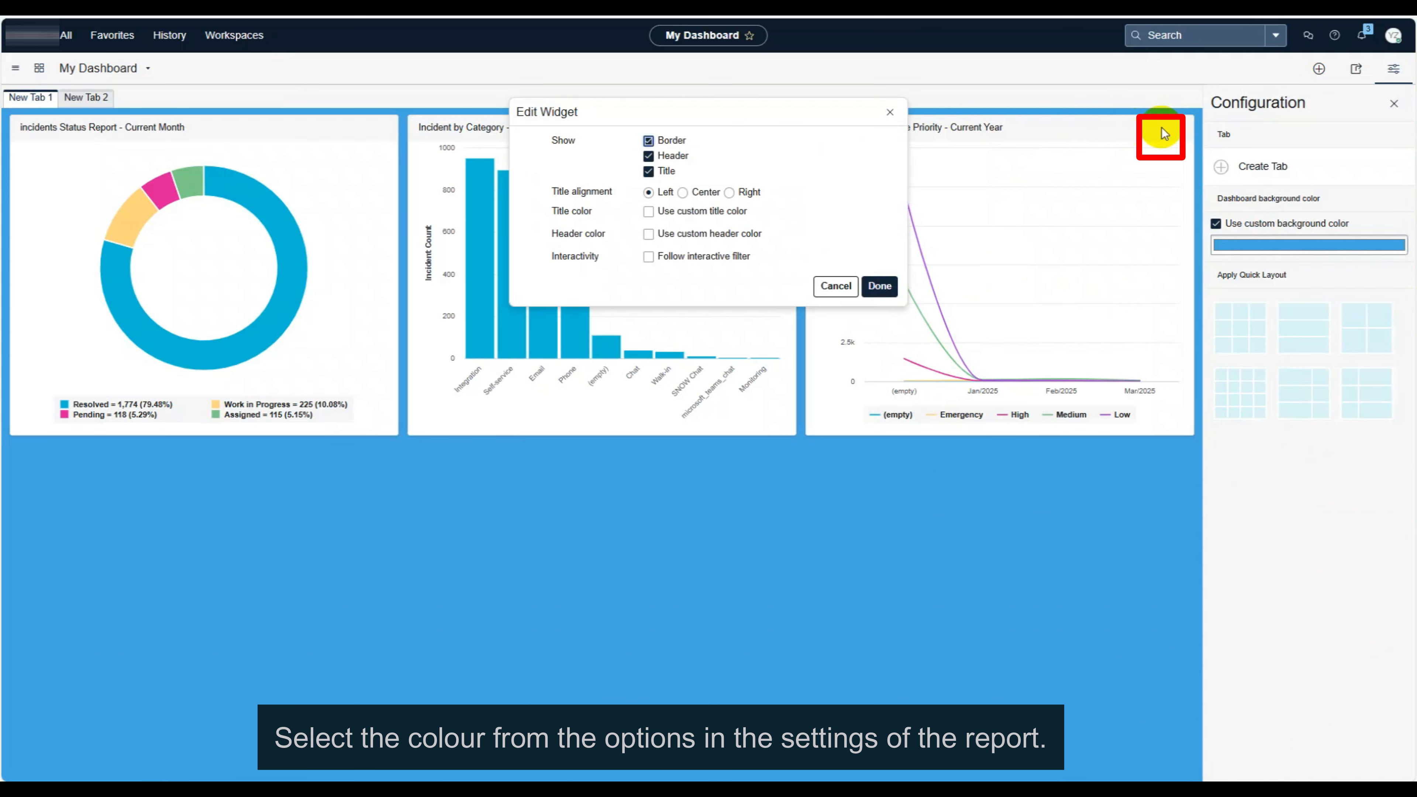
left_click(648, 140)
left_click(650, 157)
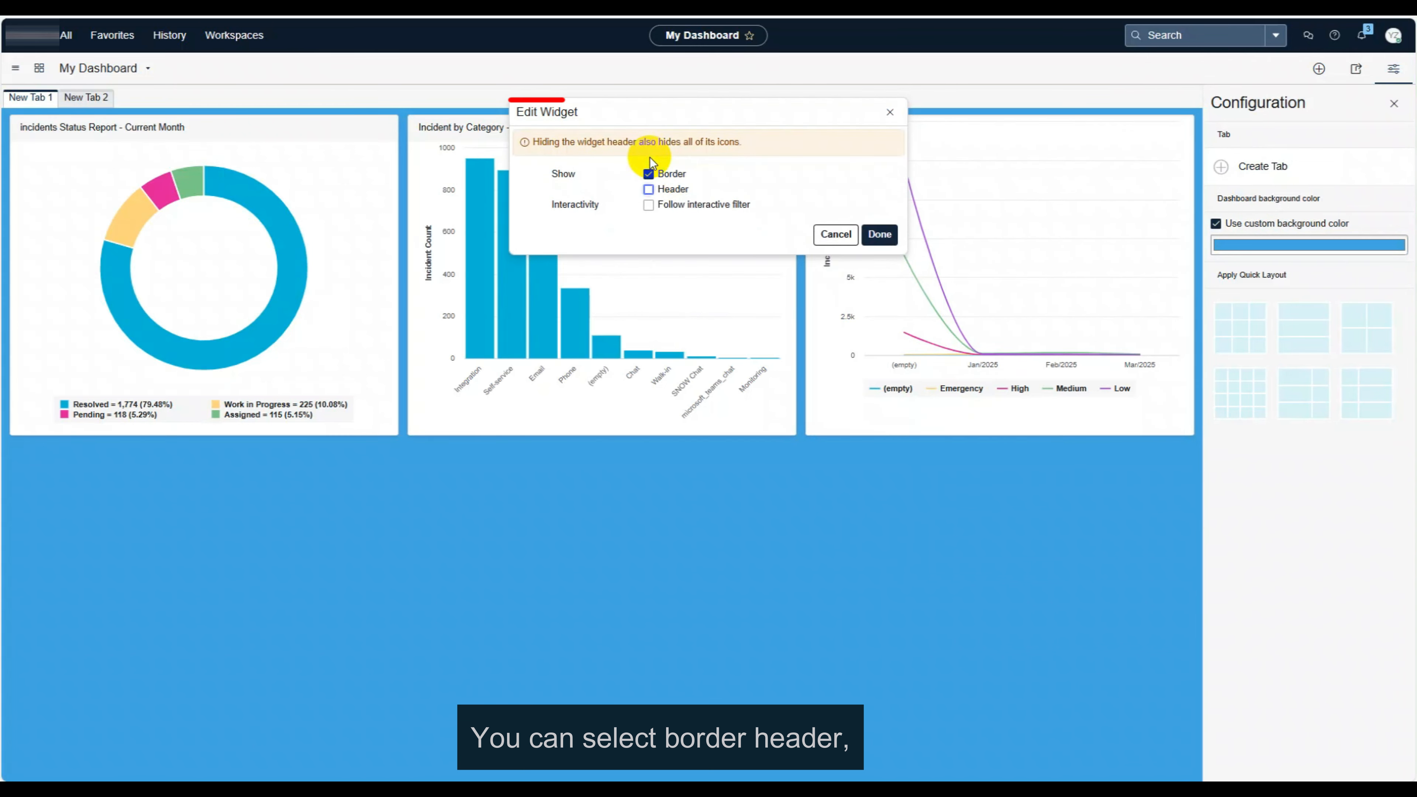
left_click_drag(596, 116, 516, 114)
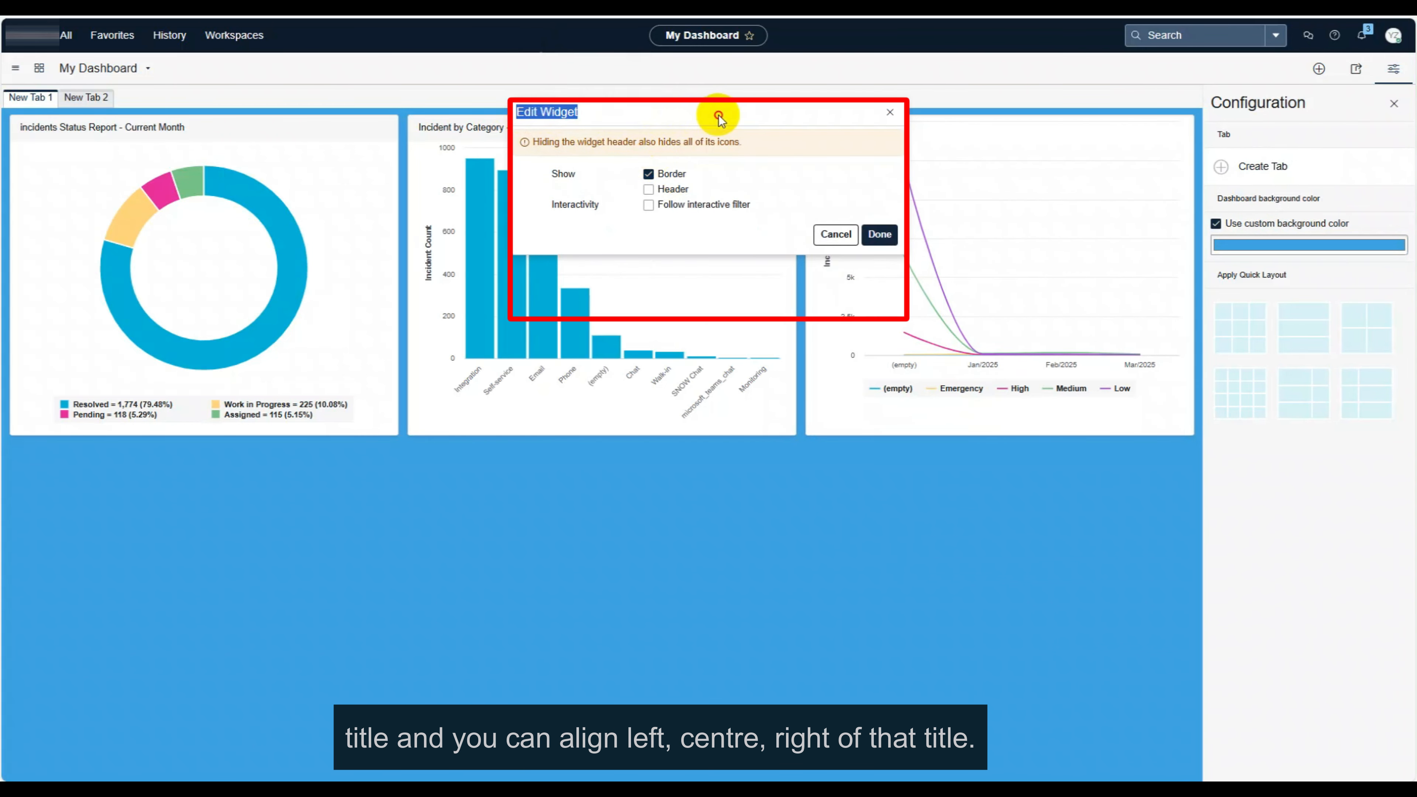
left_click(648, 189)
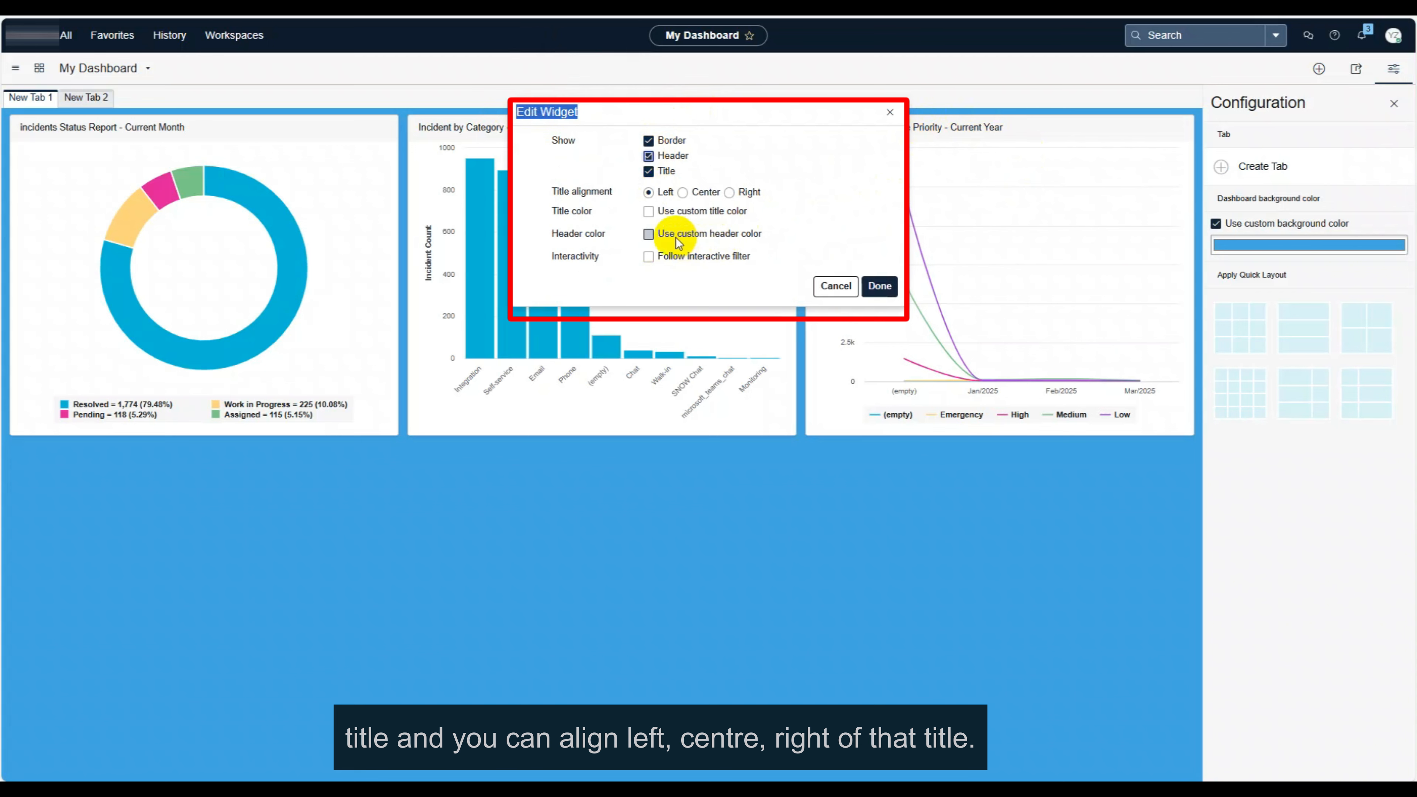
Step: Enable a custom title color for the Incidents based on the Priority report, set it to orange and save the widget
left_click(648, 212)
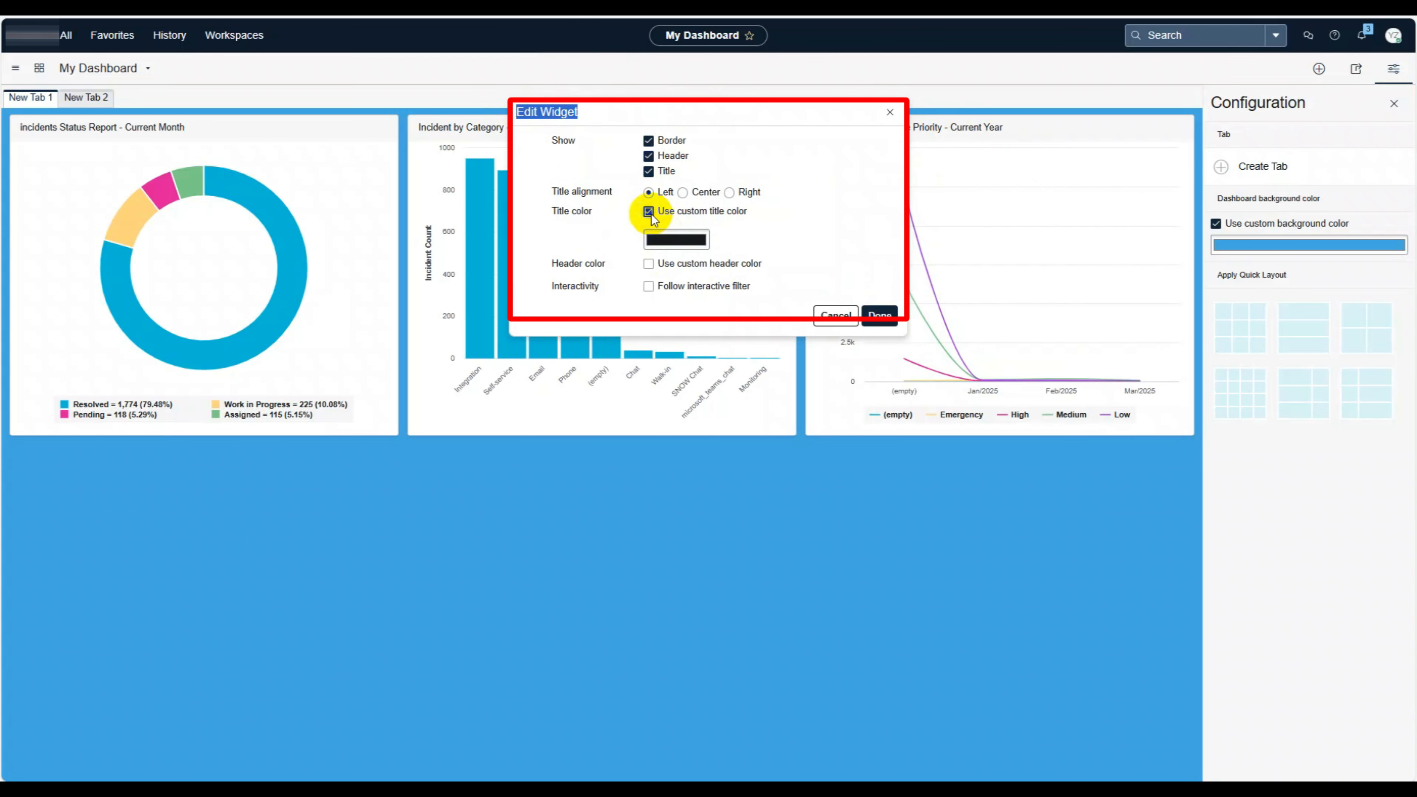
left_click(670, 241)
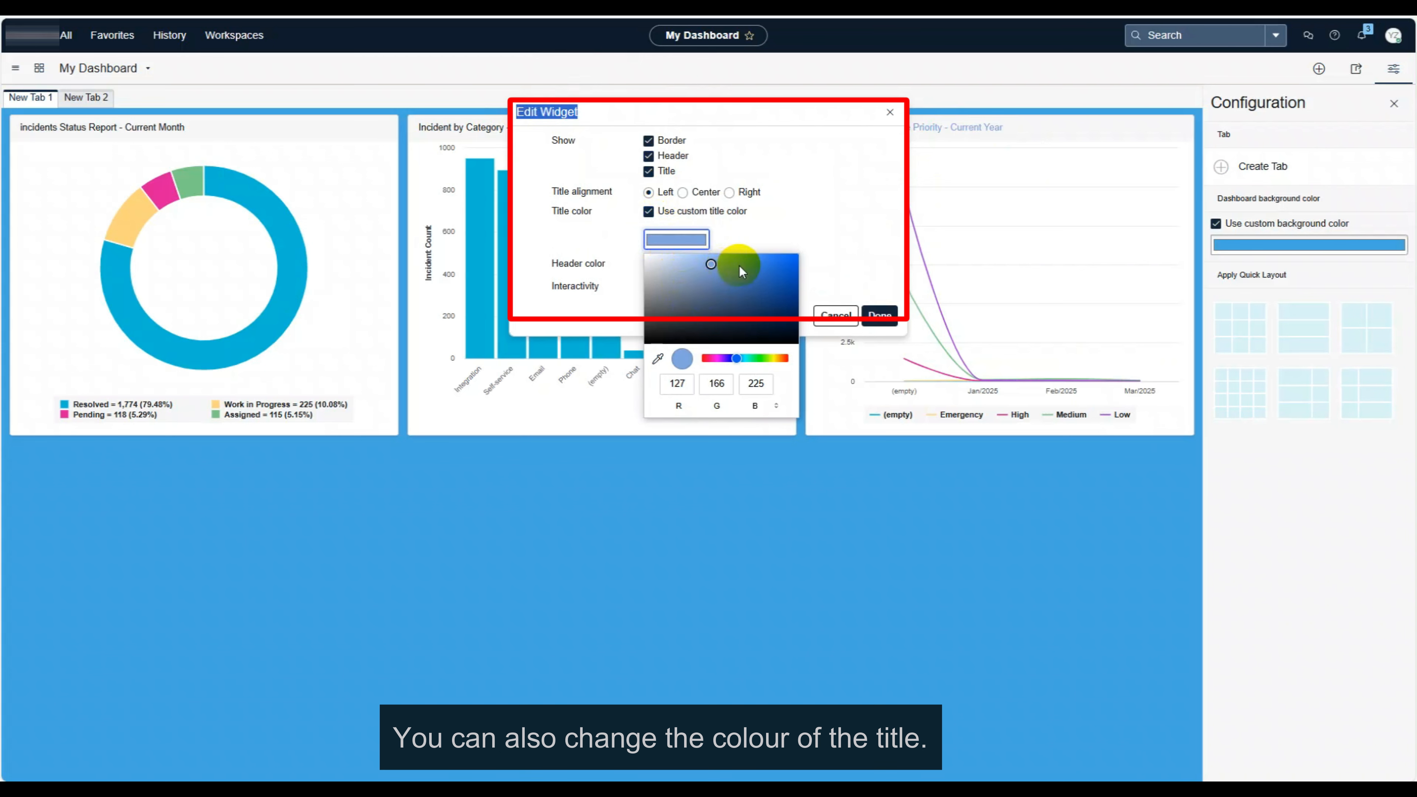
left_click(743, 266)
left_click(883, 314)
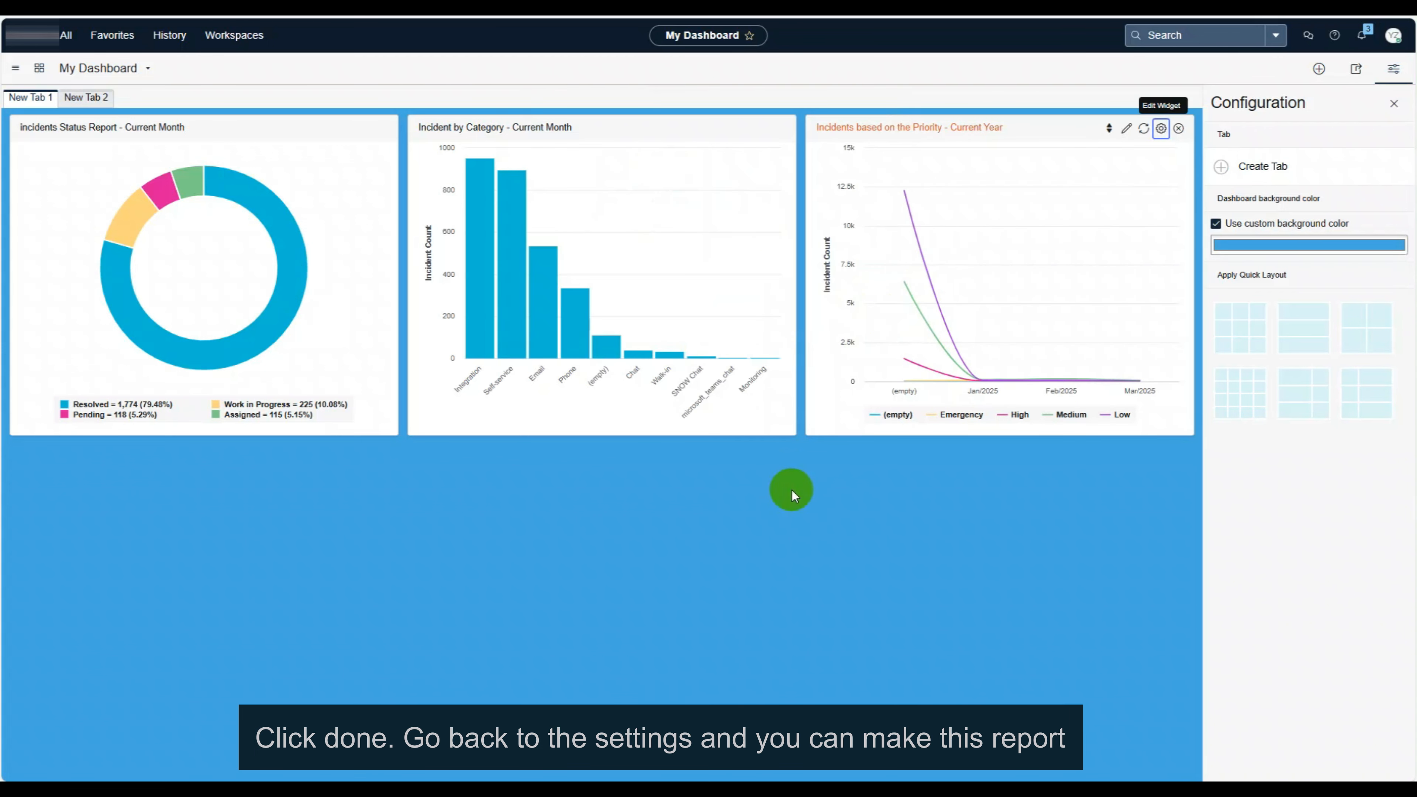
Step: Make the Incidents based on the Priority report follow interactive filters and show when it is following one
left_click(1161, 127)
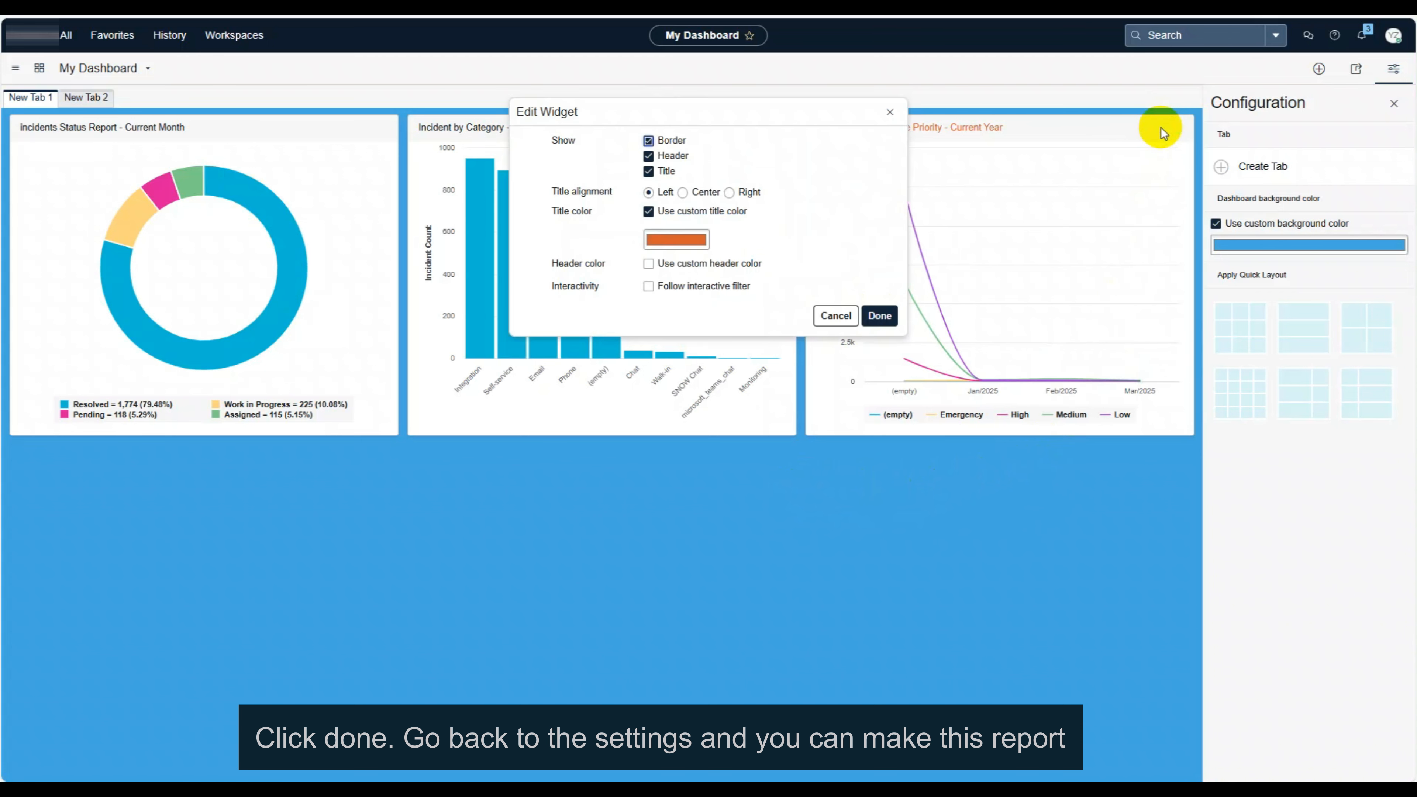
left_click(648, 286)
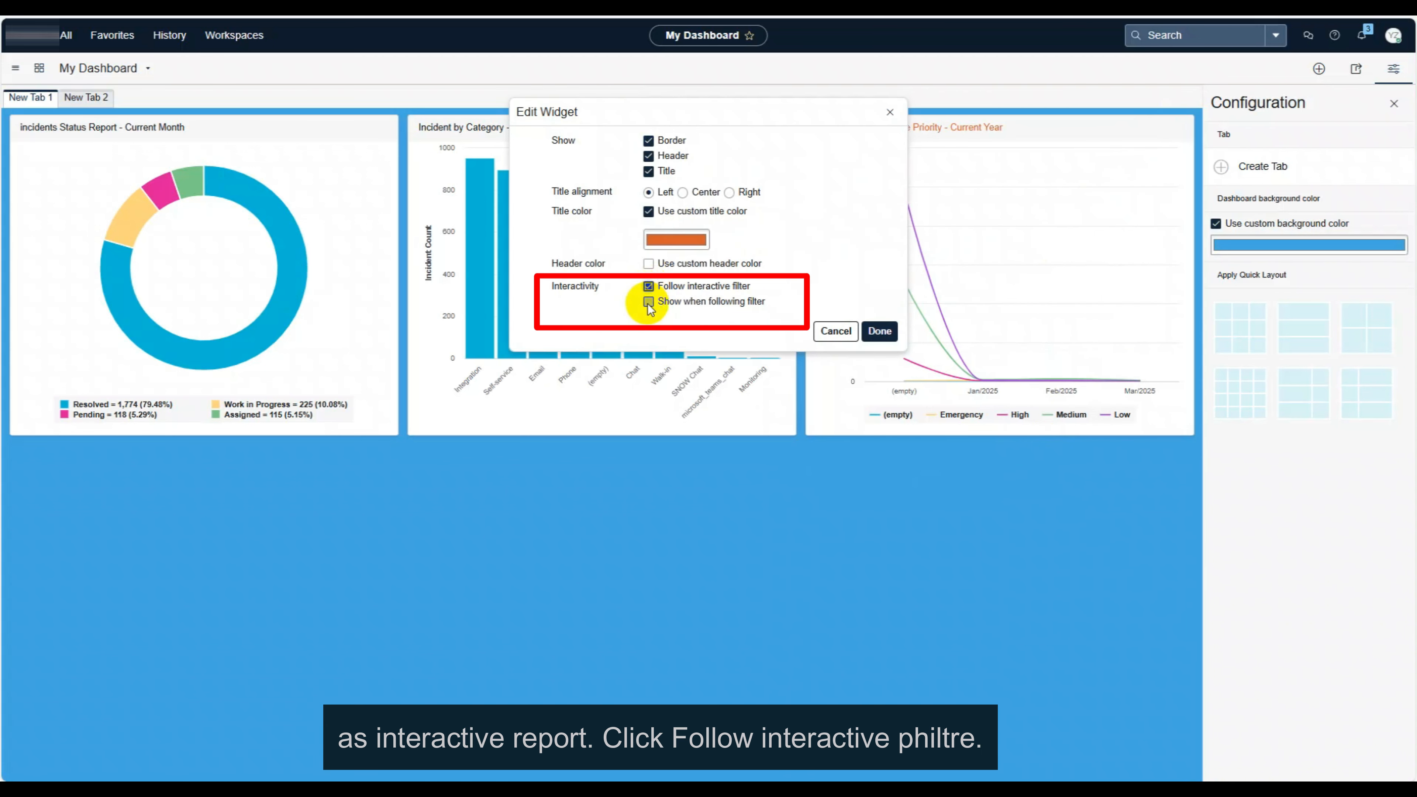
left_click(647, 302)
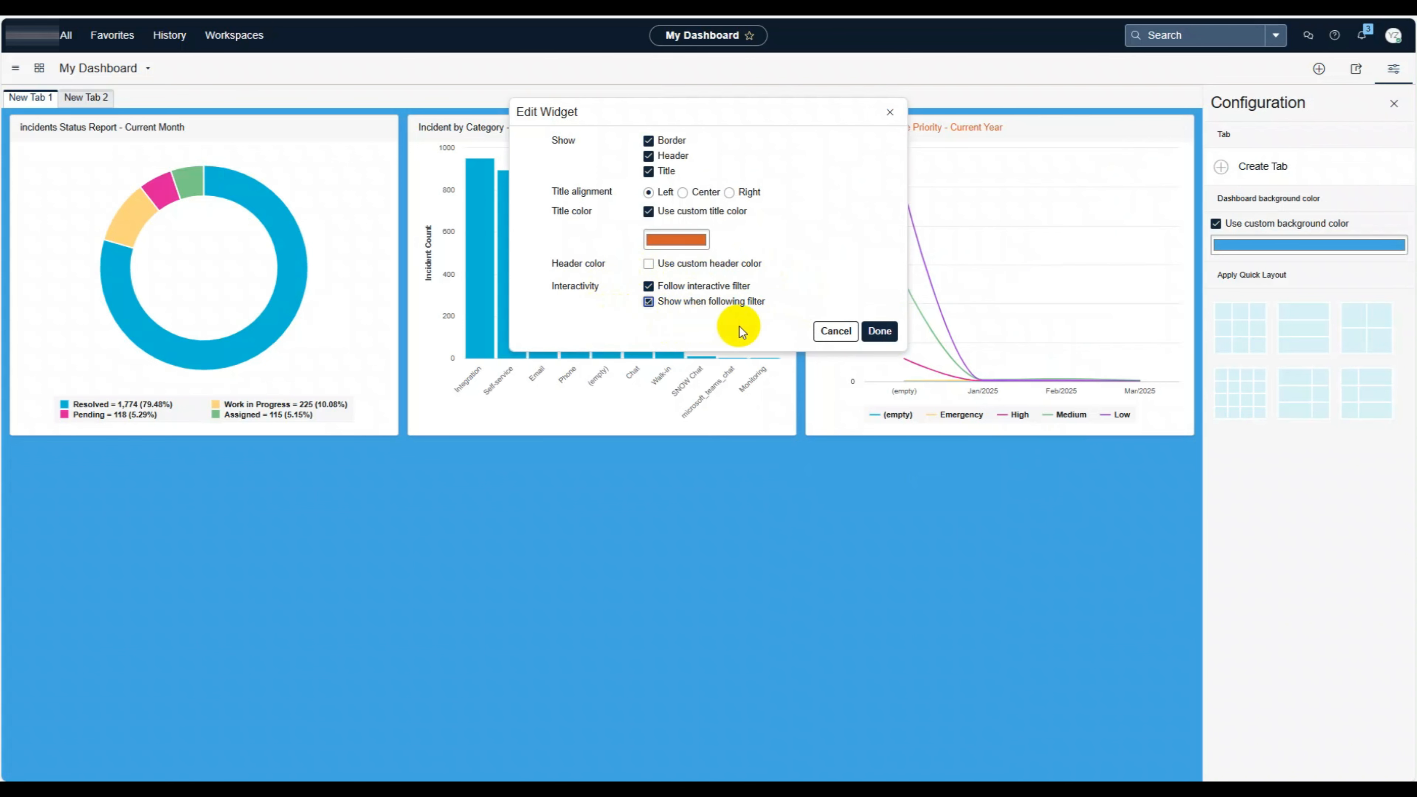
left_click(878, 332)
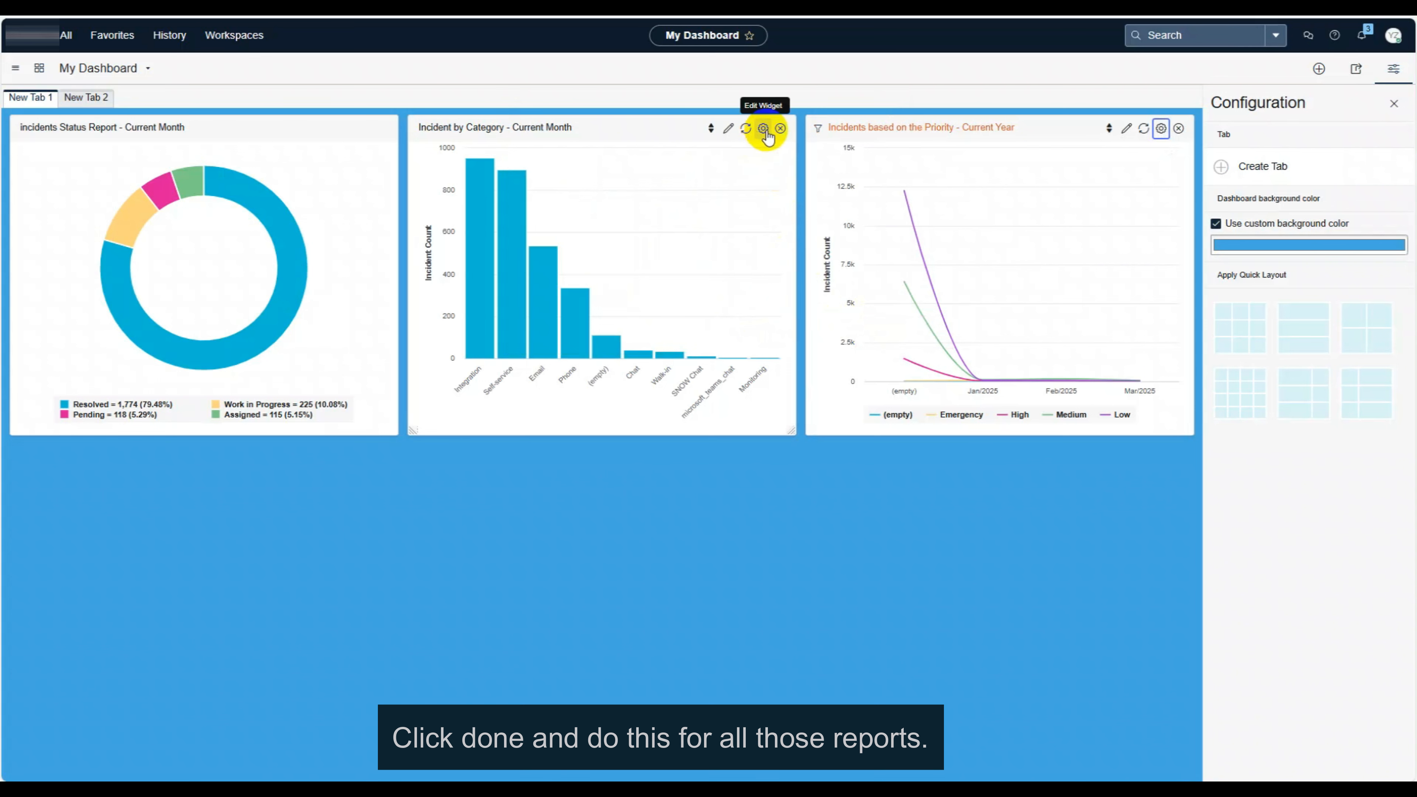
Step: Make the Incident by Category report follow interactive filters and show when it is following one
left_click(765, 130)
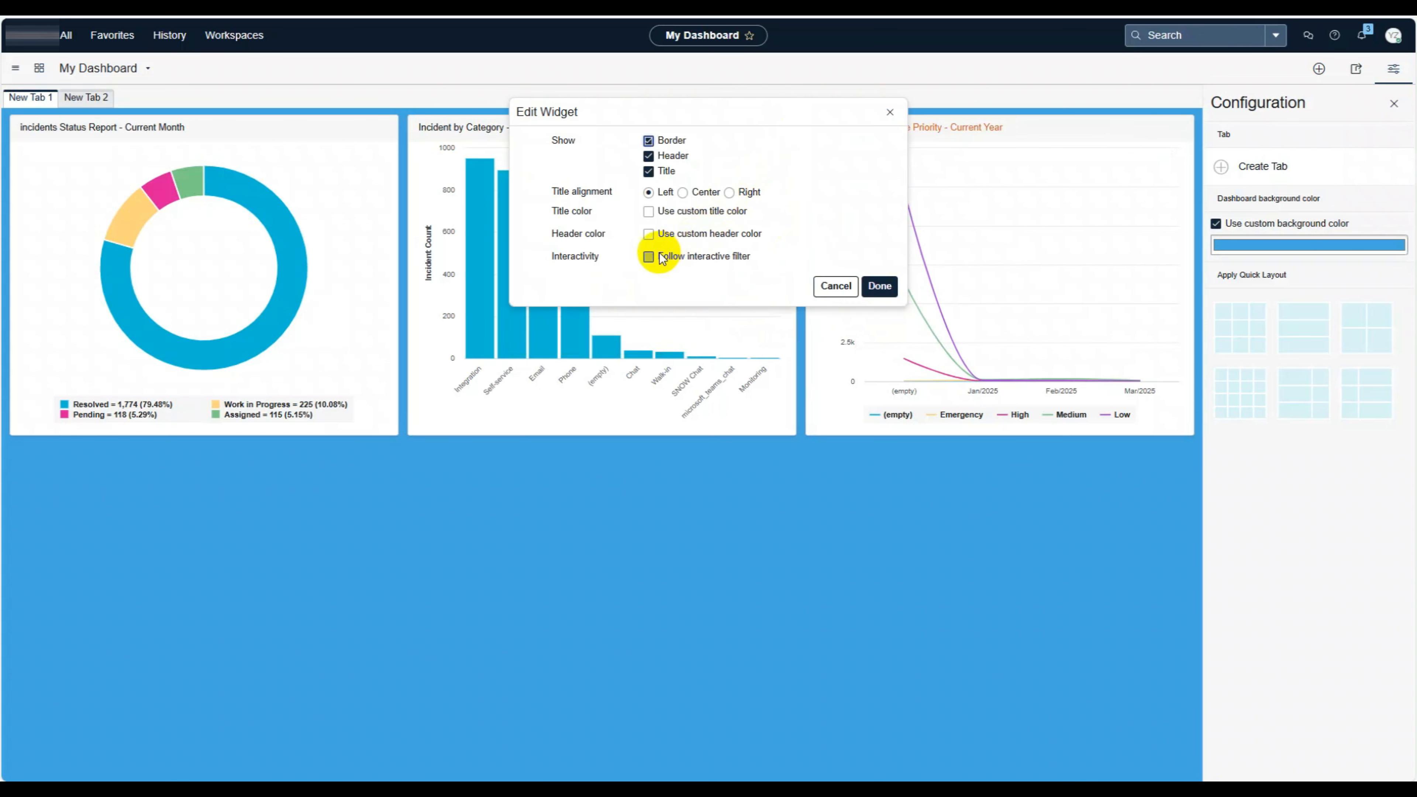
left_click(649, 257)
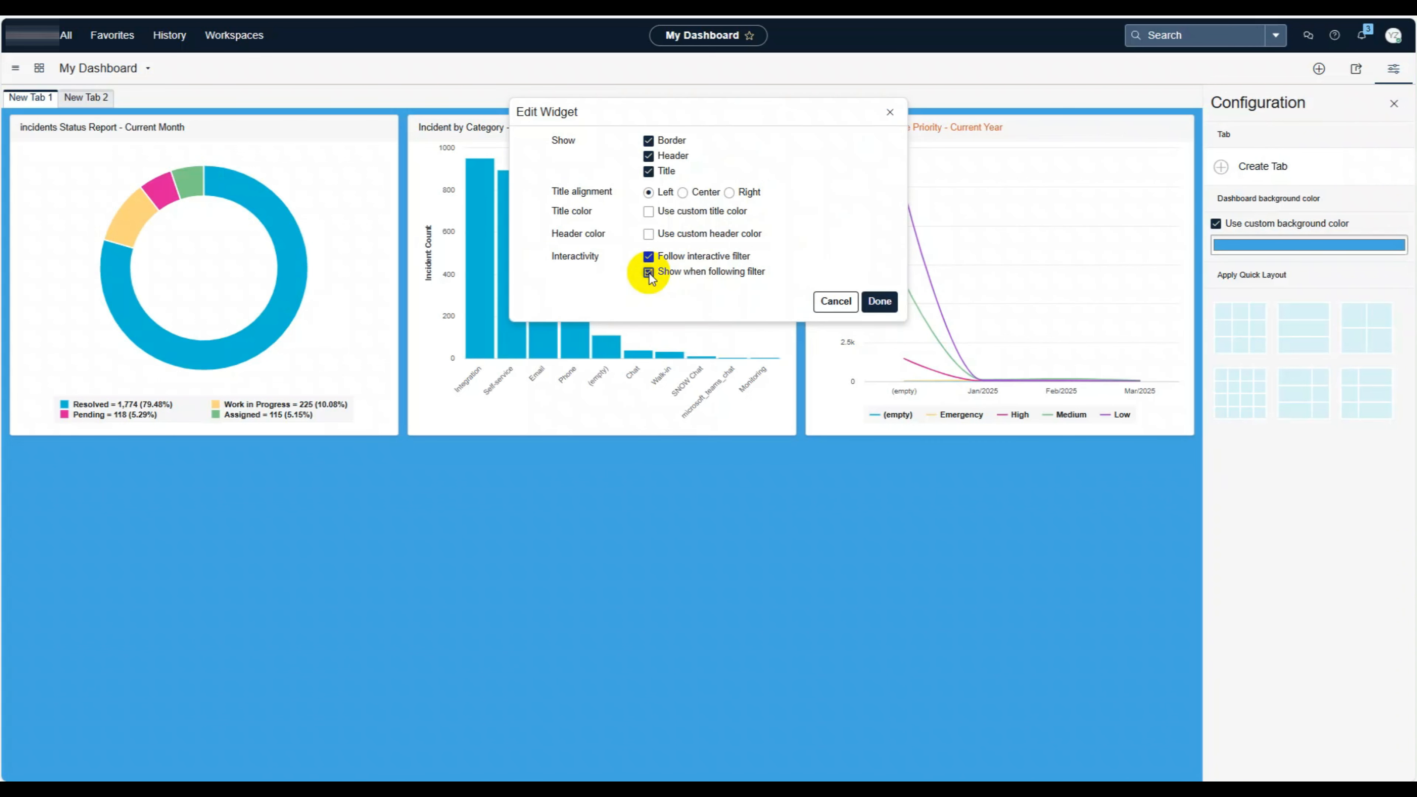
left_click(878, 302)
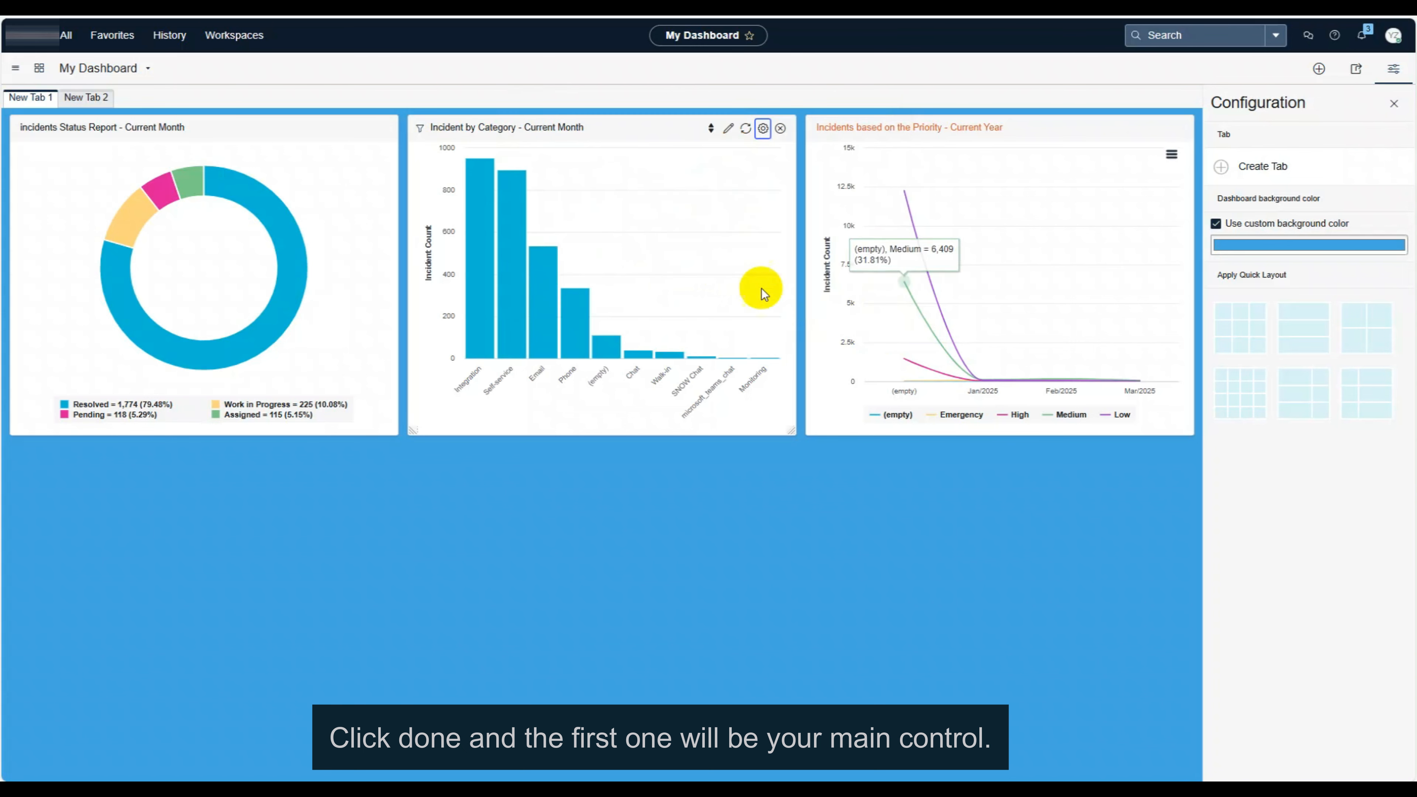
Step: Make the incidents Status Report act as an interactive filter, follow interactive filters and show when following one
left_click(365, 130)
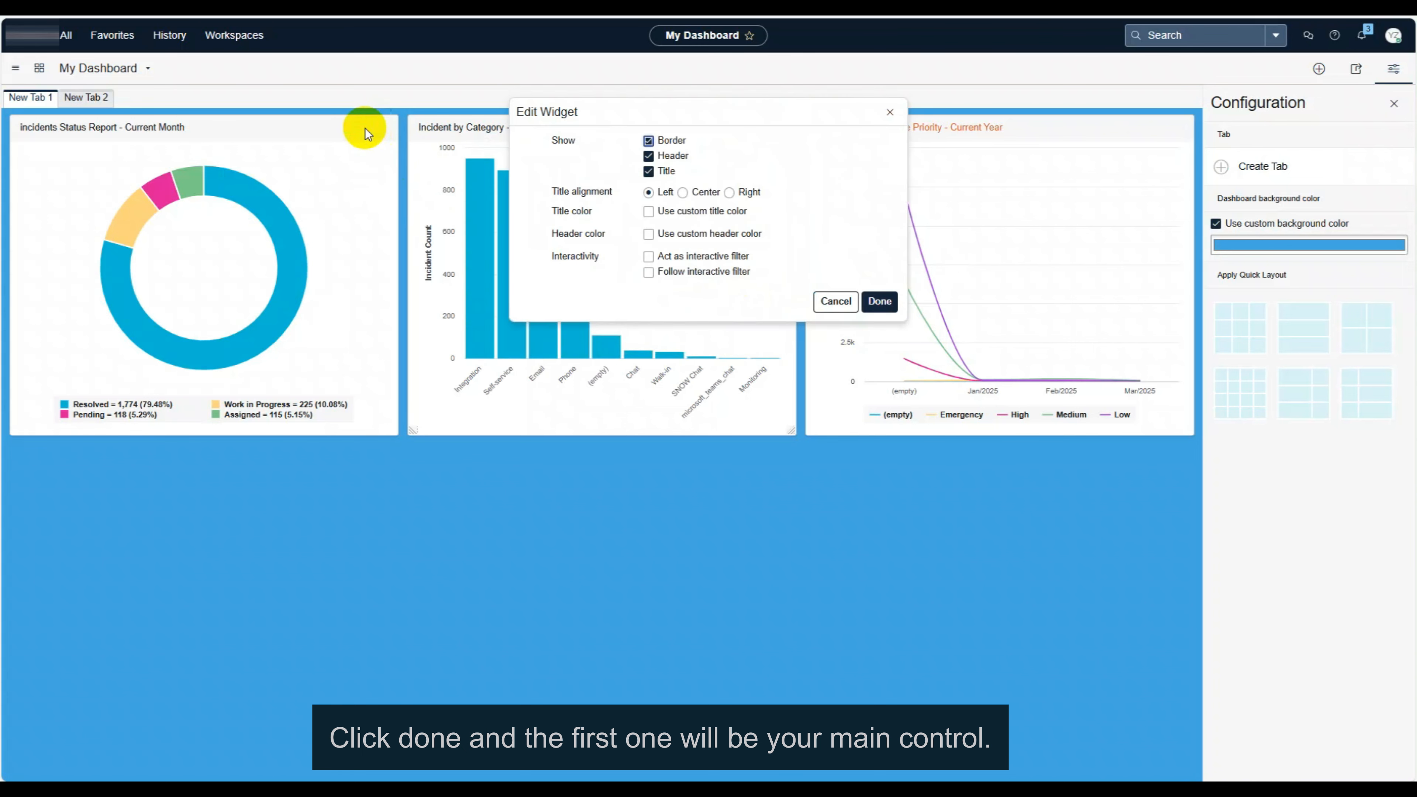
left_click(649, 272)
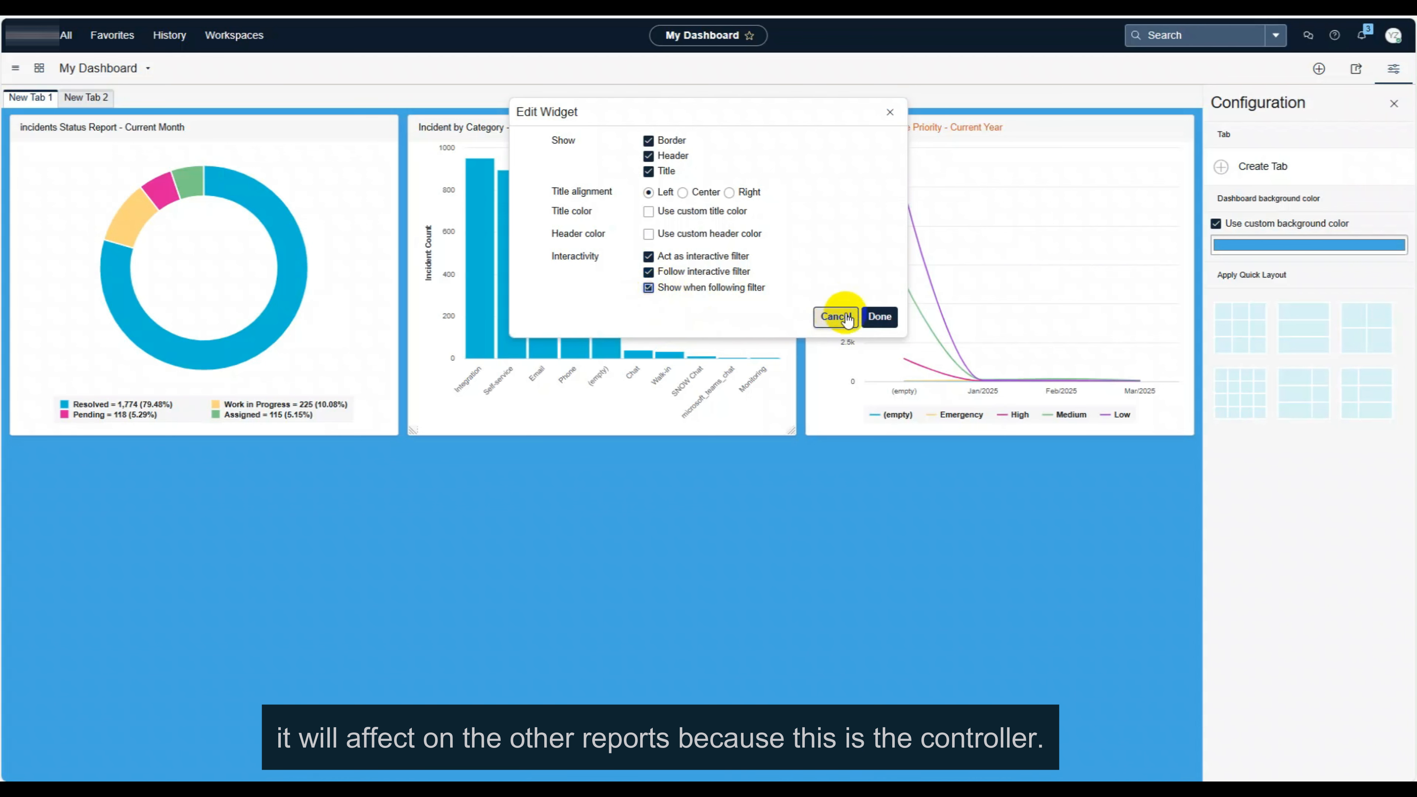
left_click(880, 323)
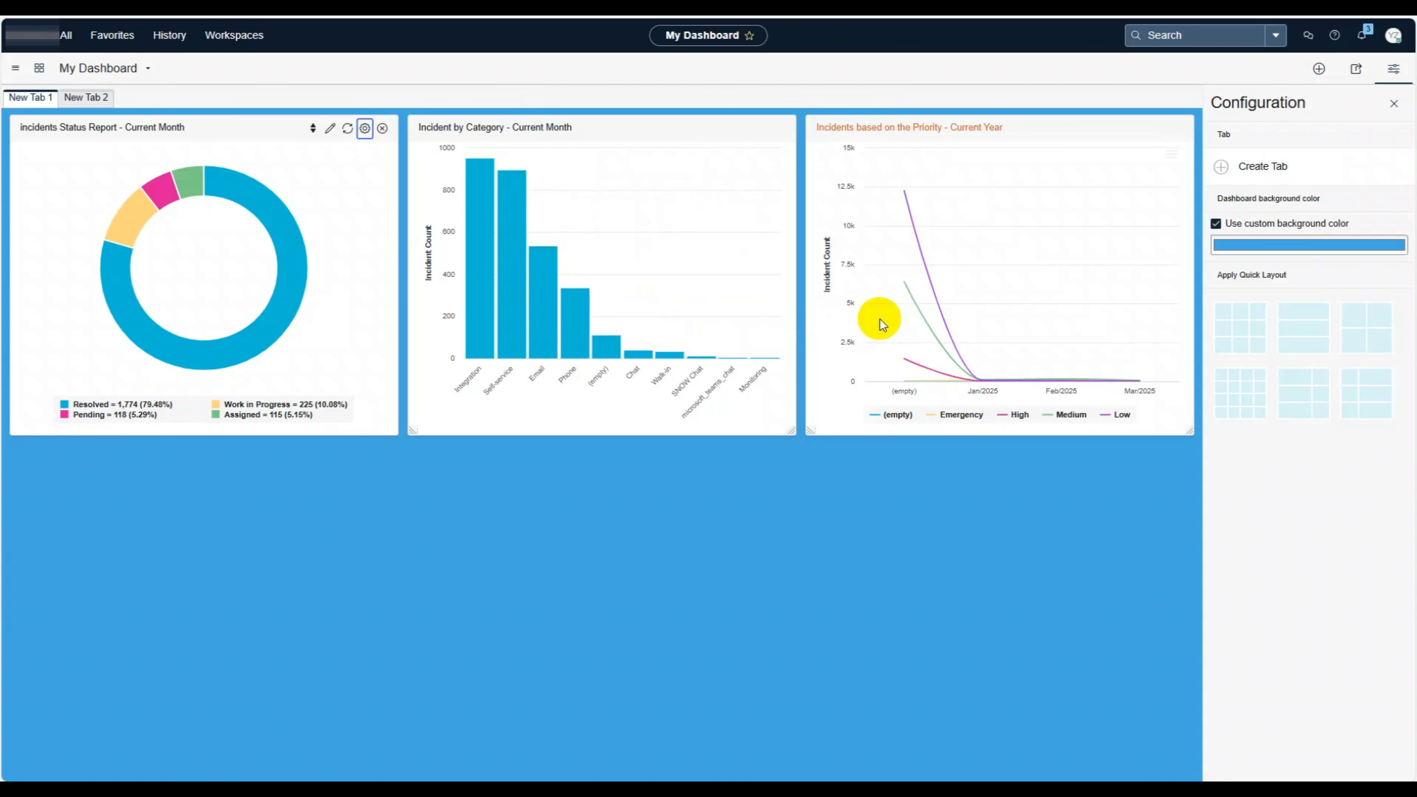
Step: Test the interactive filtering with the Pending, Resolved and Work in Progress segments of the status donut chart
left_click(168, 194)
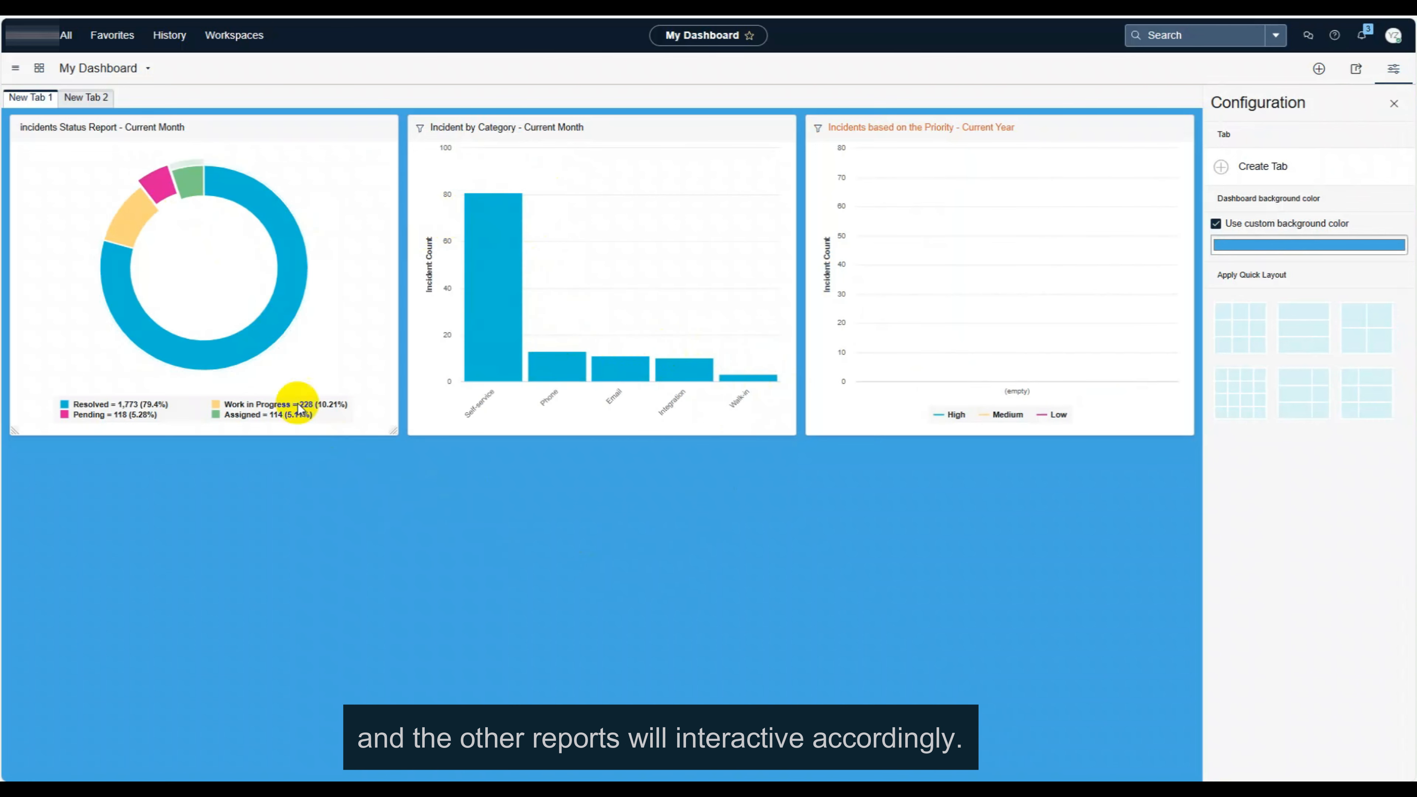
left_click(233, 196)
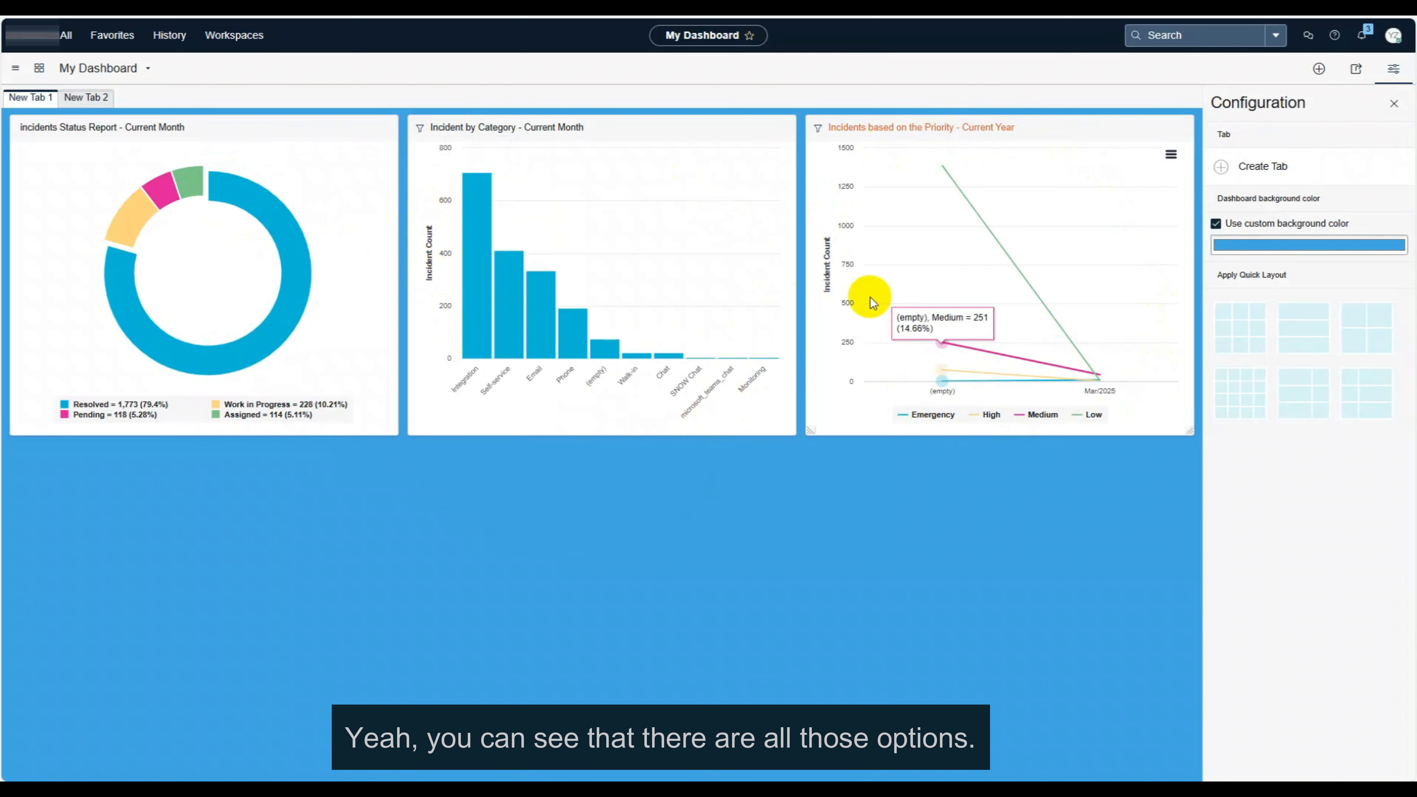
left_click(136, 224)
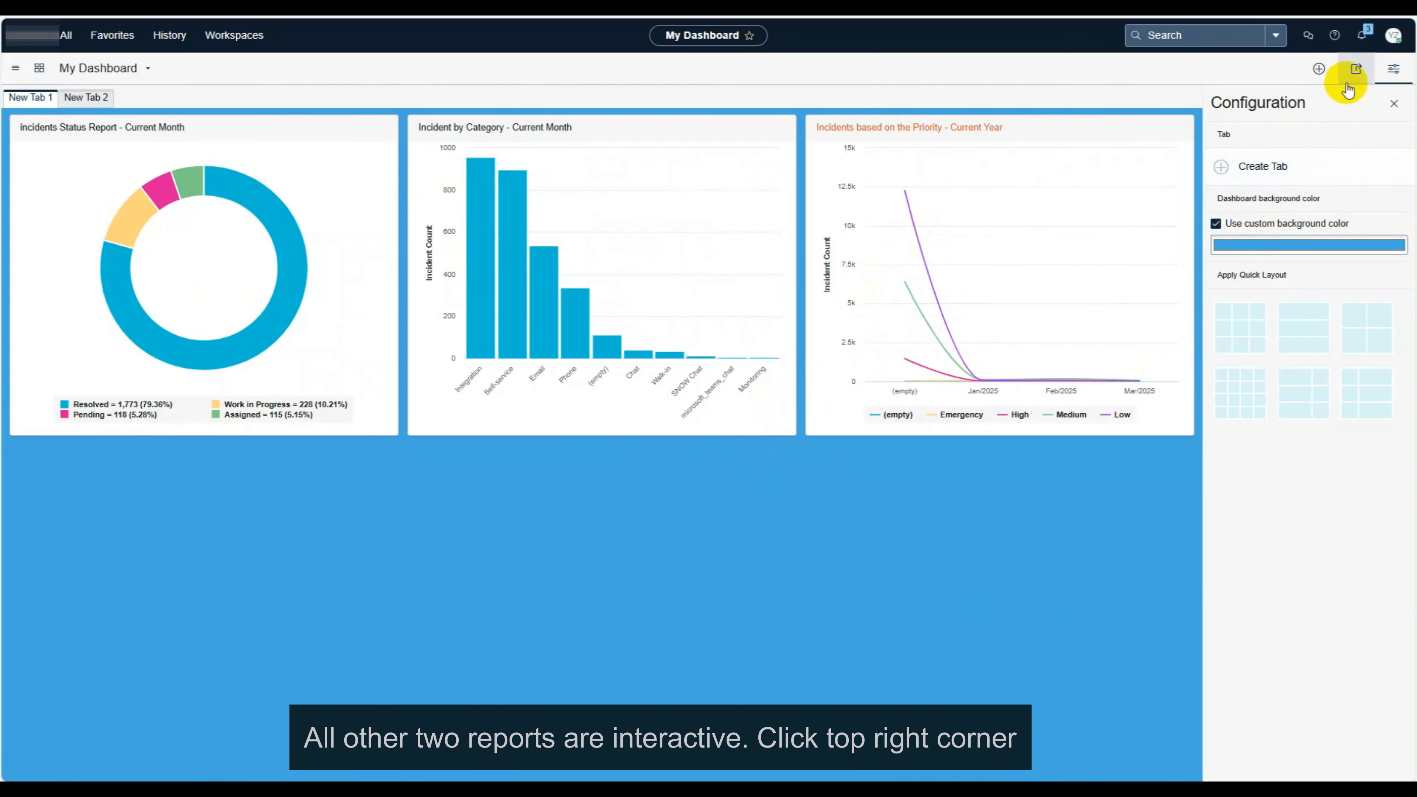
Step: Start sharing the dashboard with an email invitation and add a user as the recipient
left_click(1355, 69)
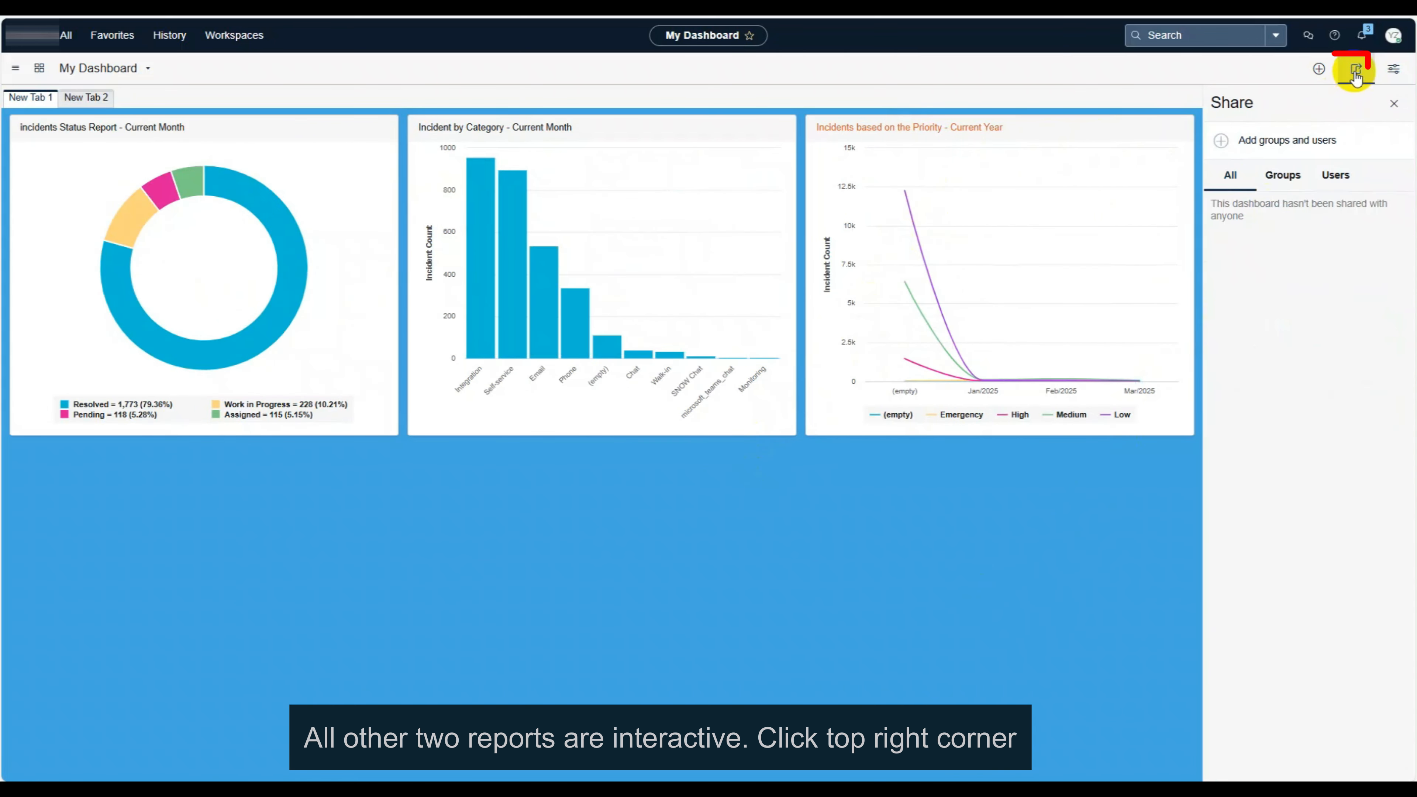
left_click(1335, 175)
left_click(1284, 177)
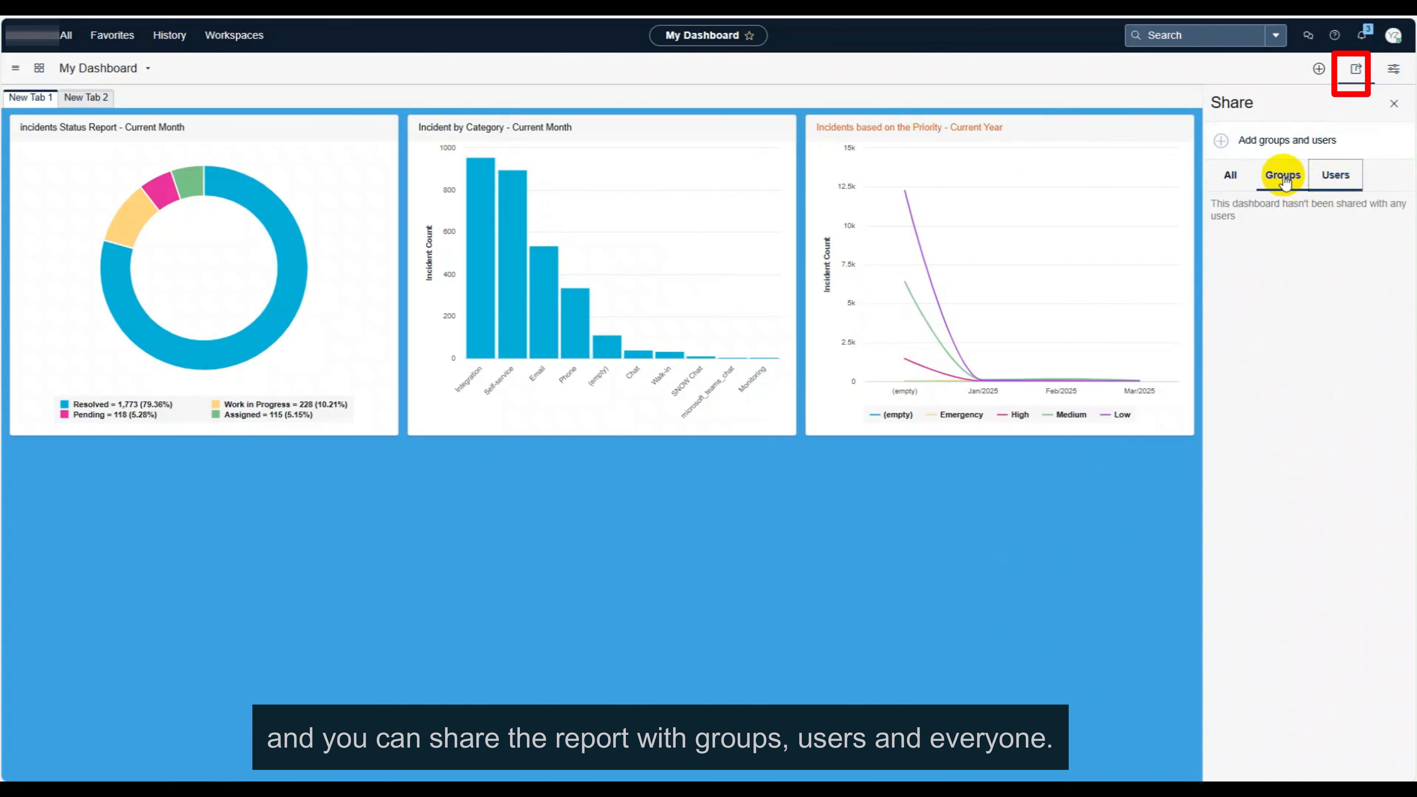
left_click(1221, 139)
left_click(1244, 176)
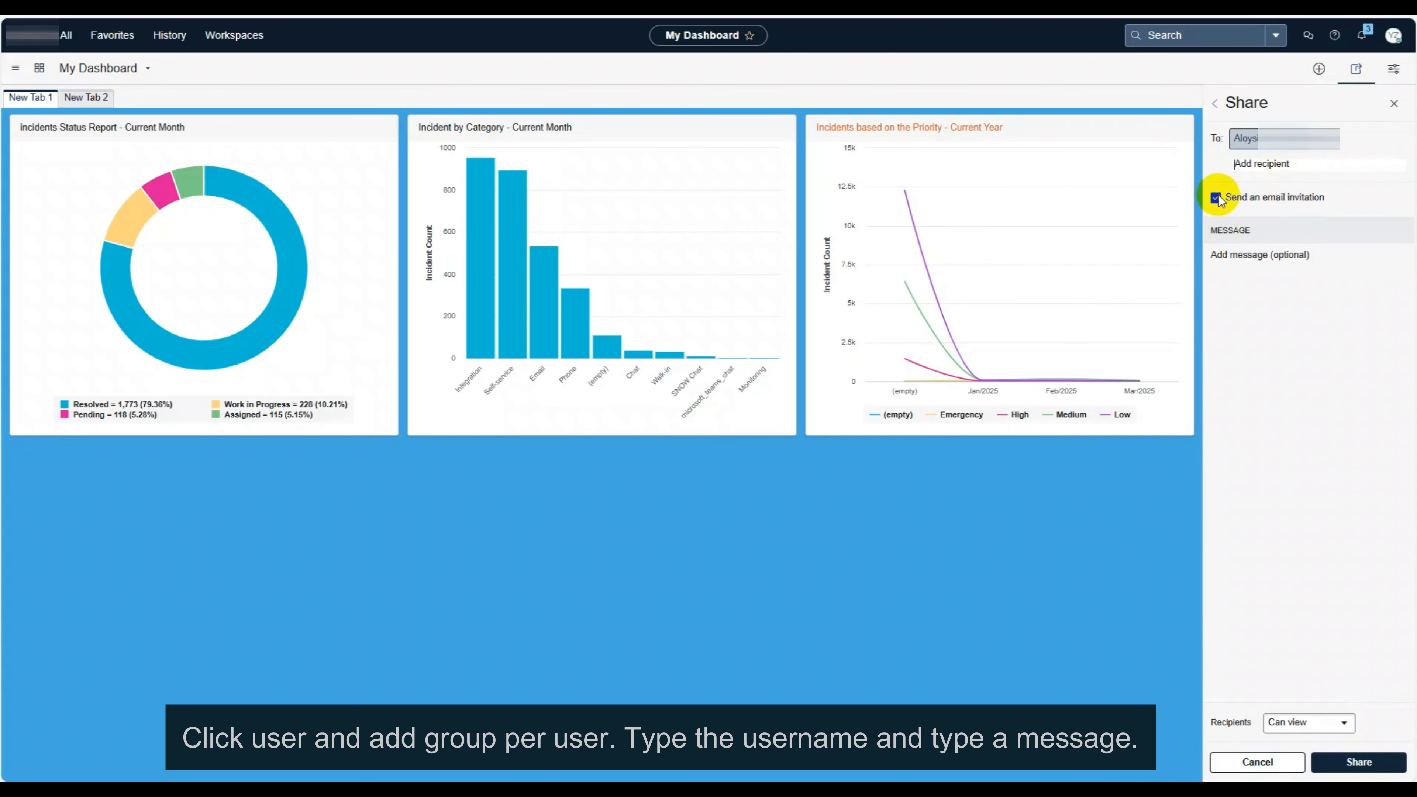
Step: Write the invitation message "Hi, I have created a new dashboard. Thanks" and keep the recipients' permission at Can view
left_click(1259, 257)
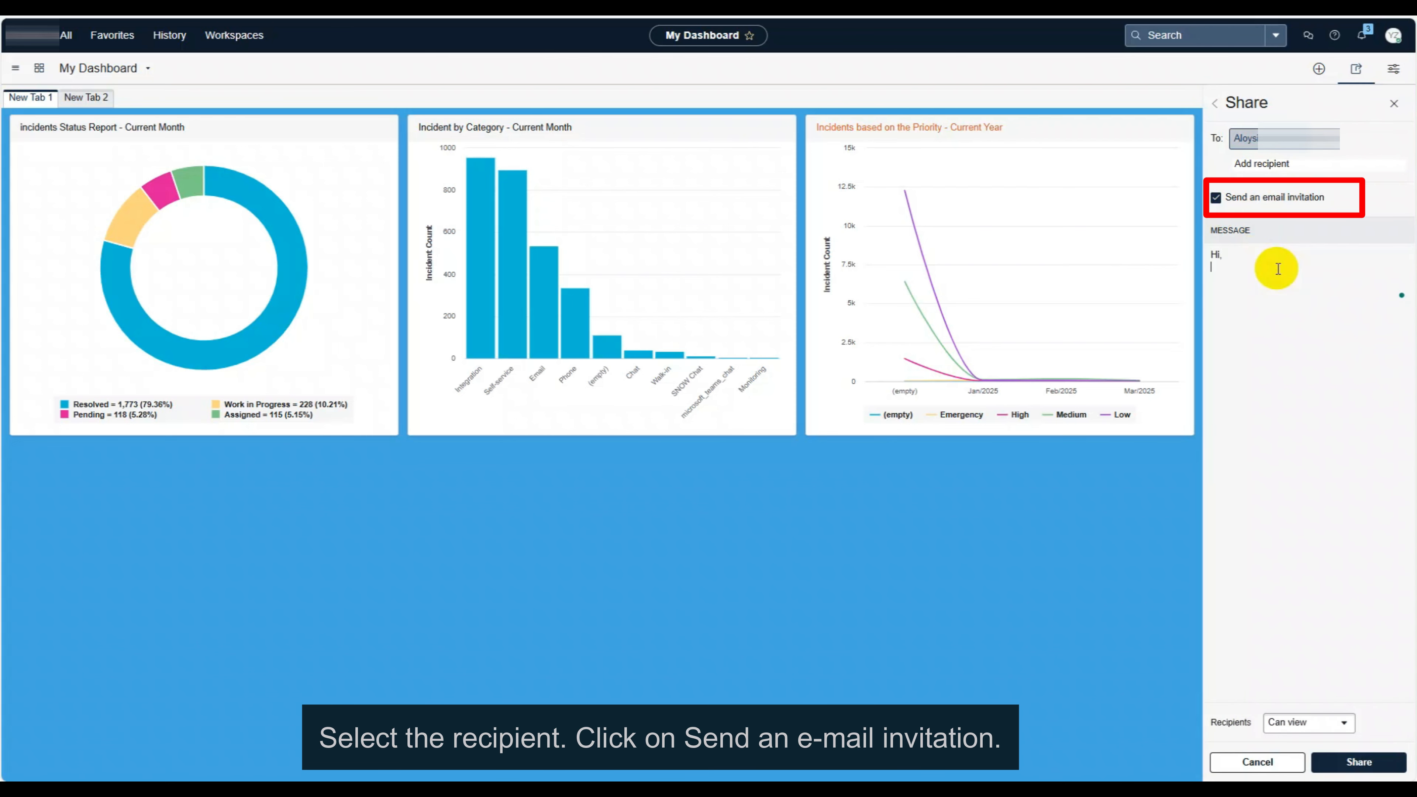
key("Return")
type("I have v")
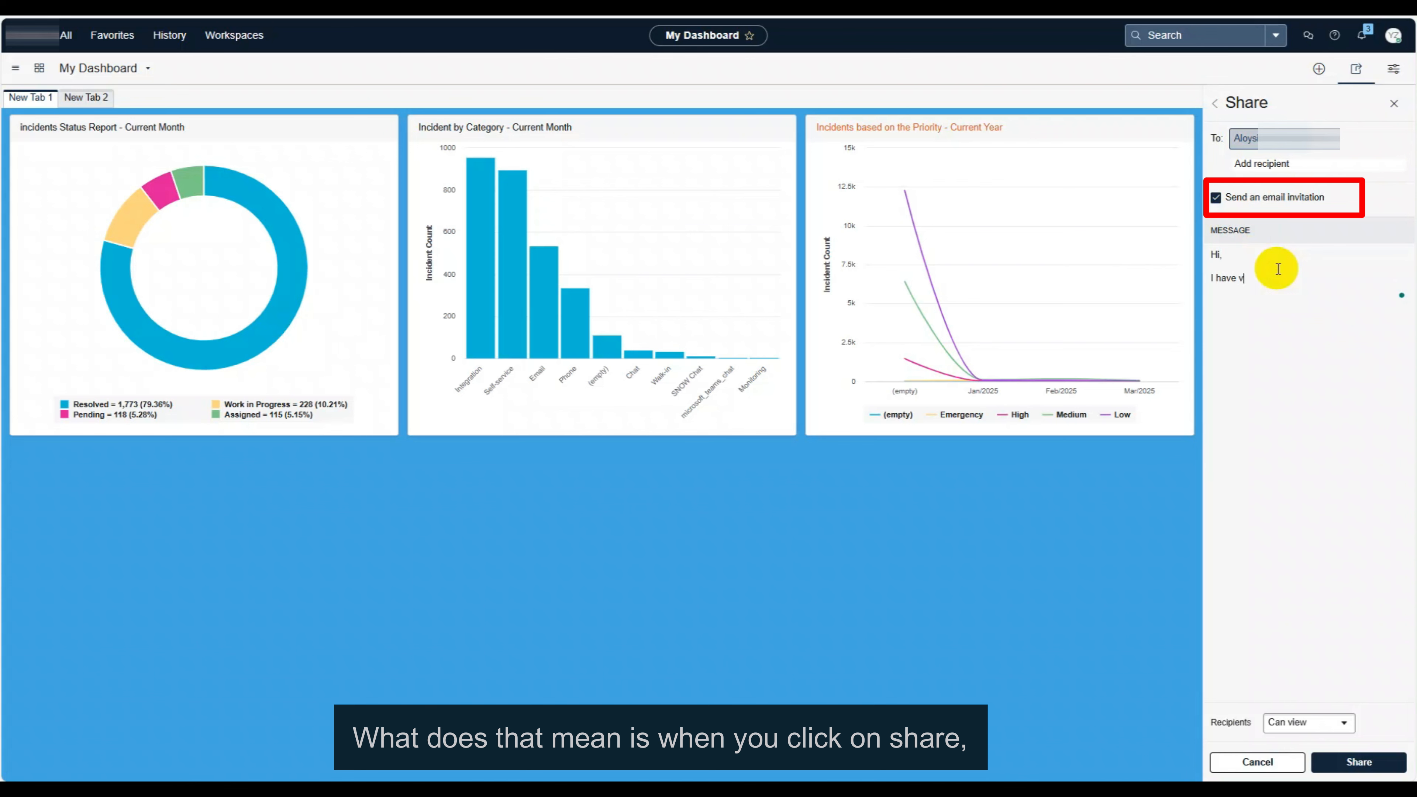
type("reated a ne")
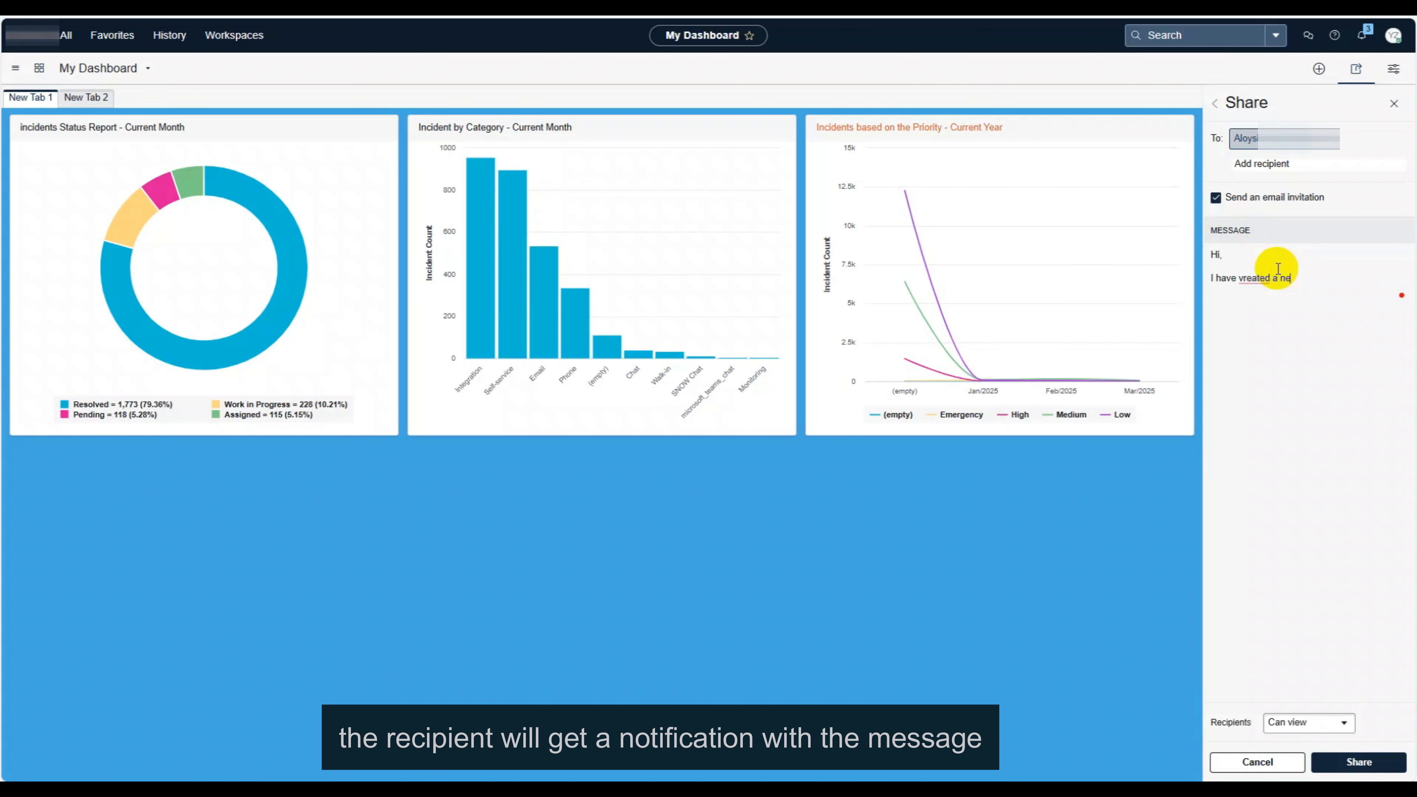
type("w dashboard.")
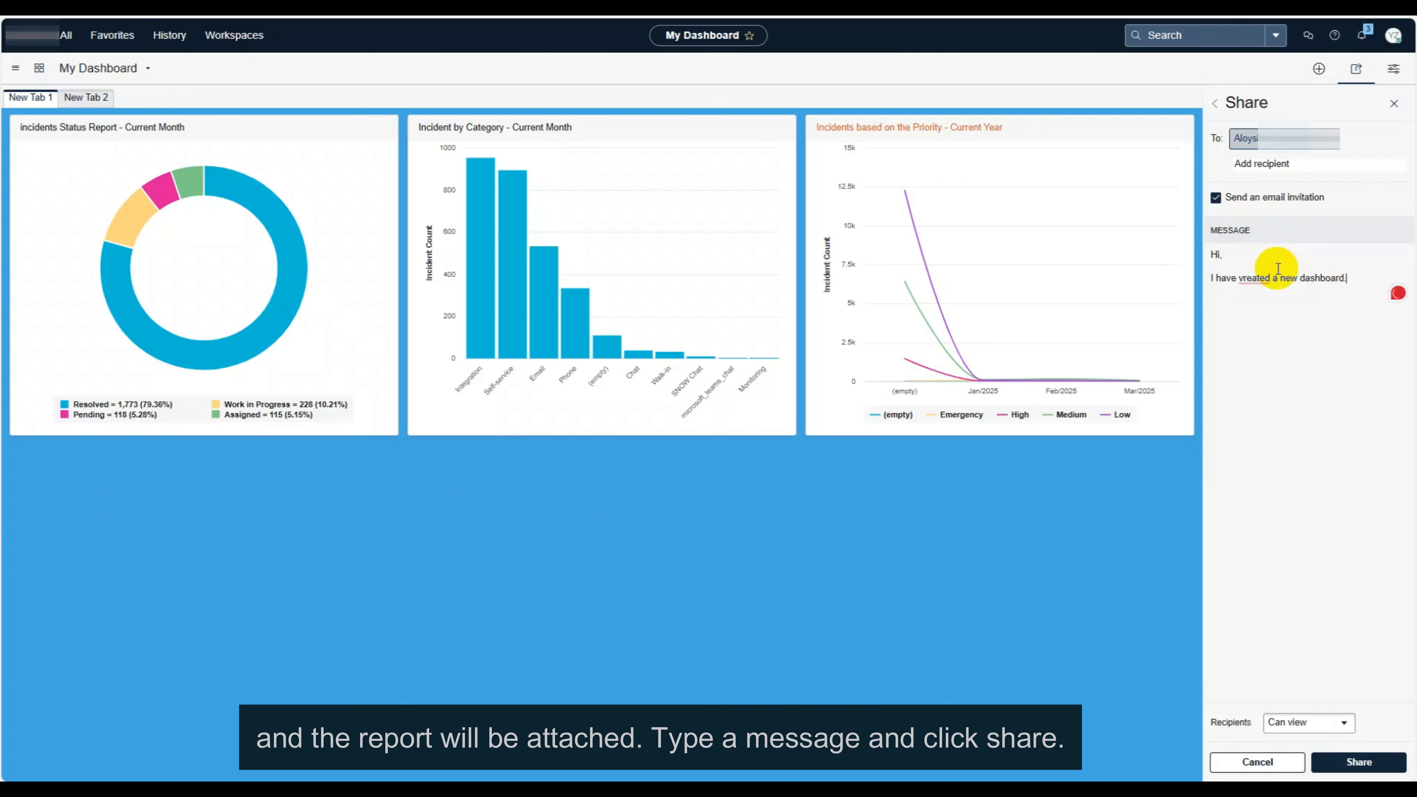
left_click(1244, 279)
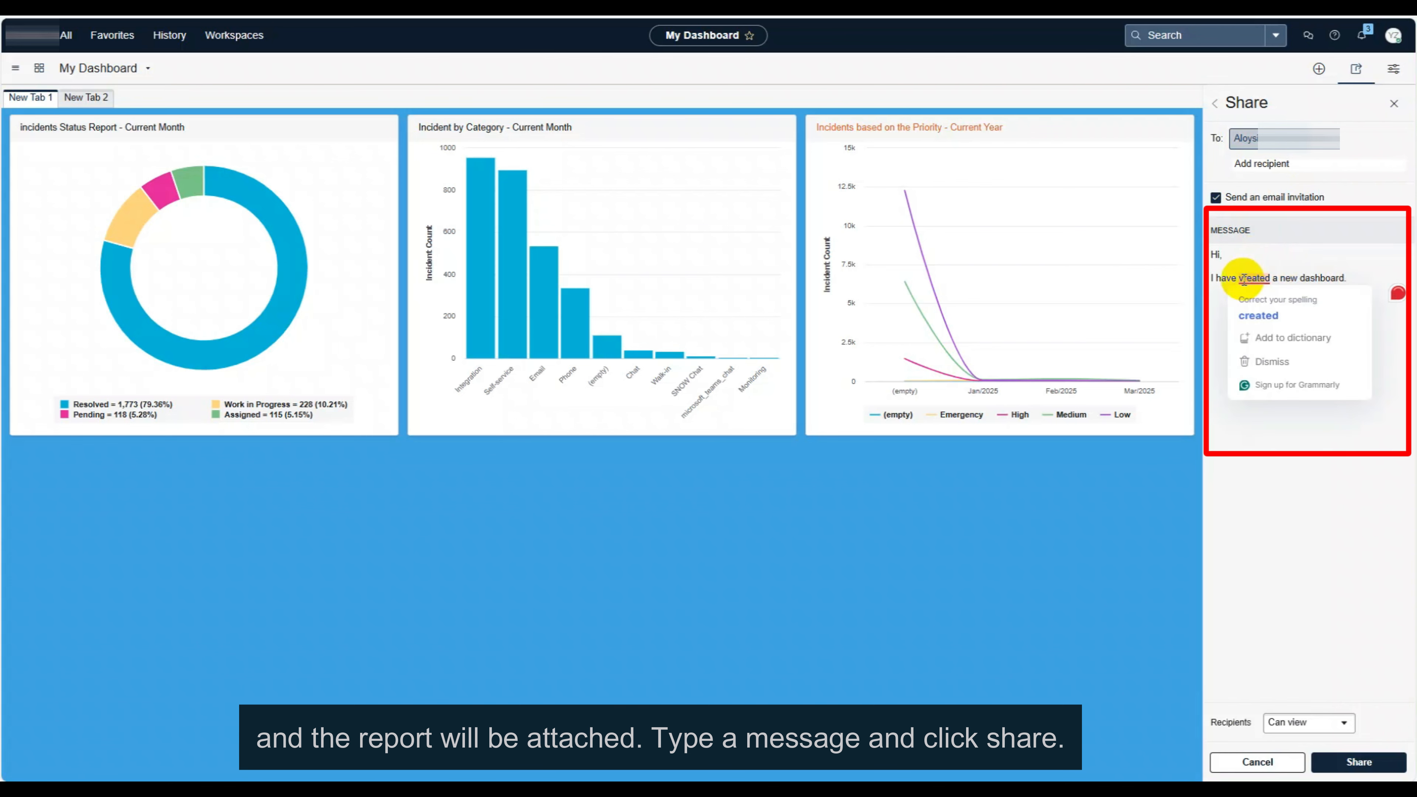
left_click(1259, 316)
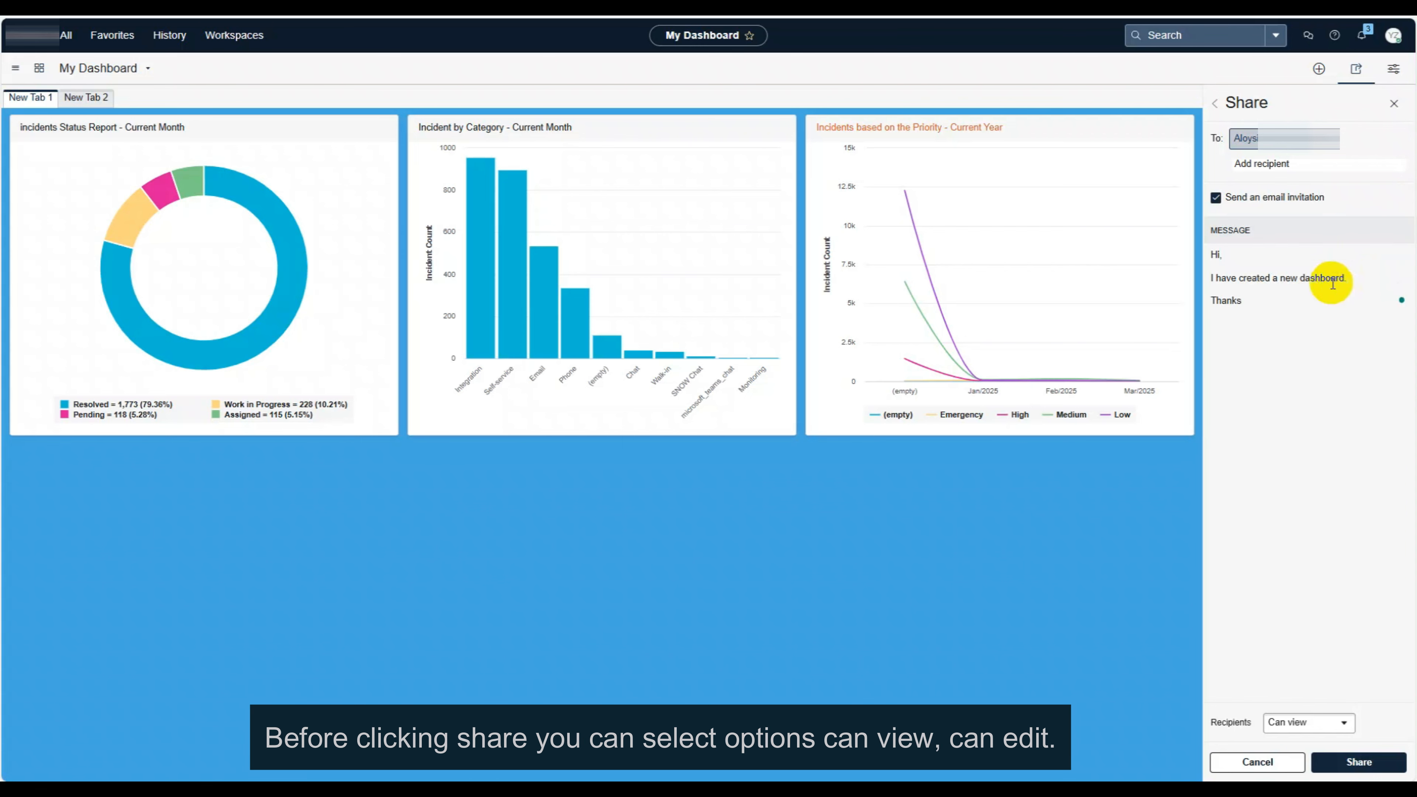
left_click(1318, 723)
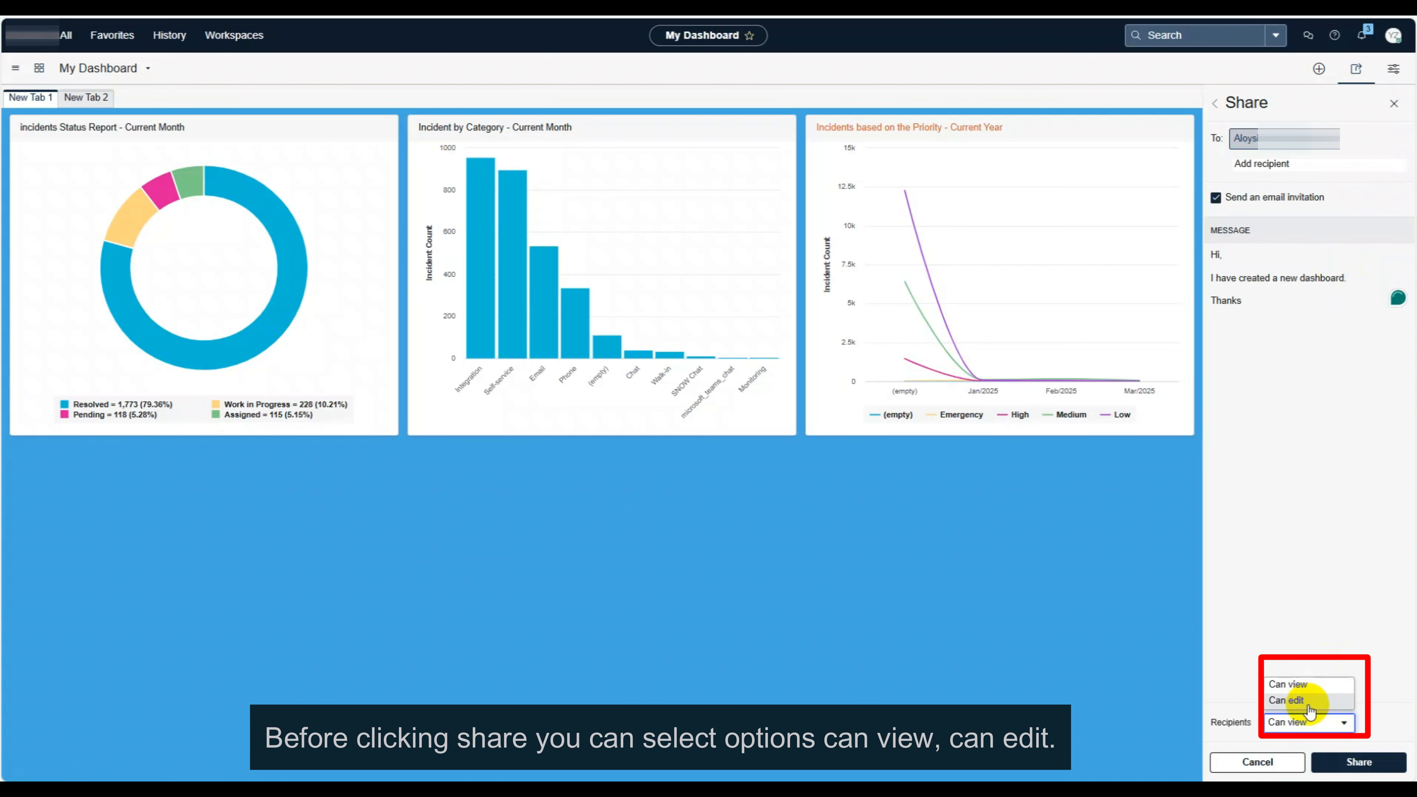
left_click(1304, 638)
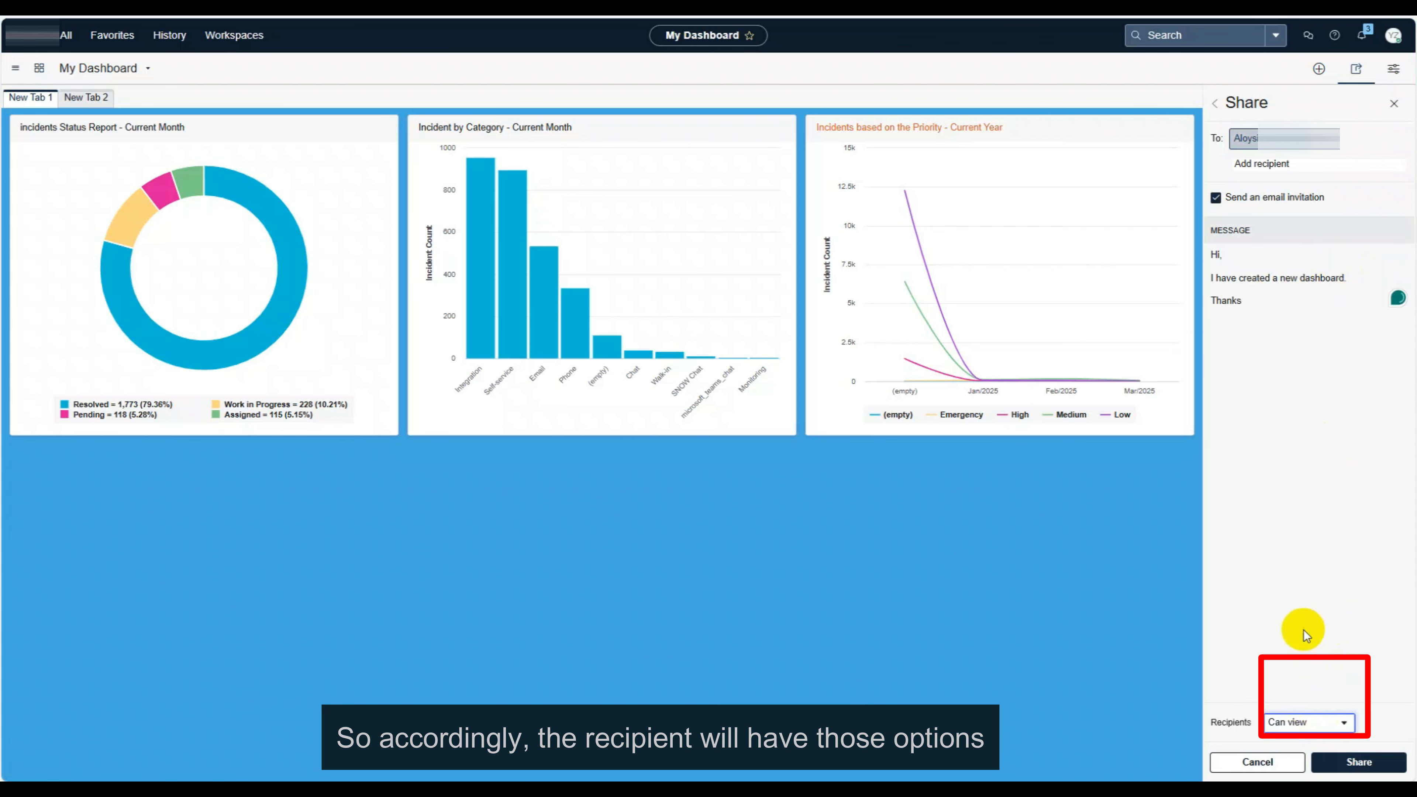